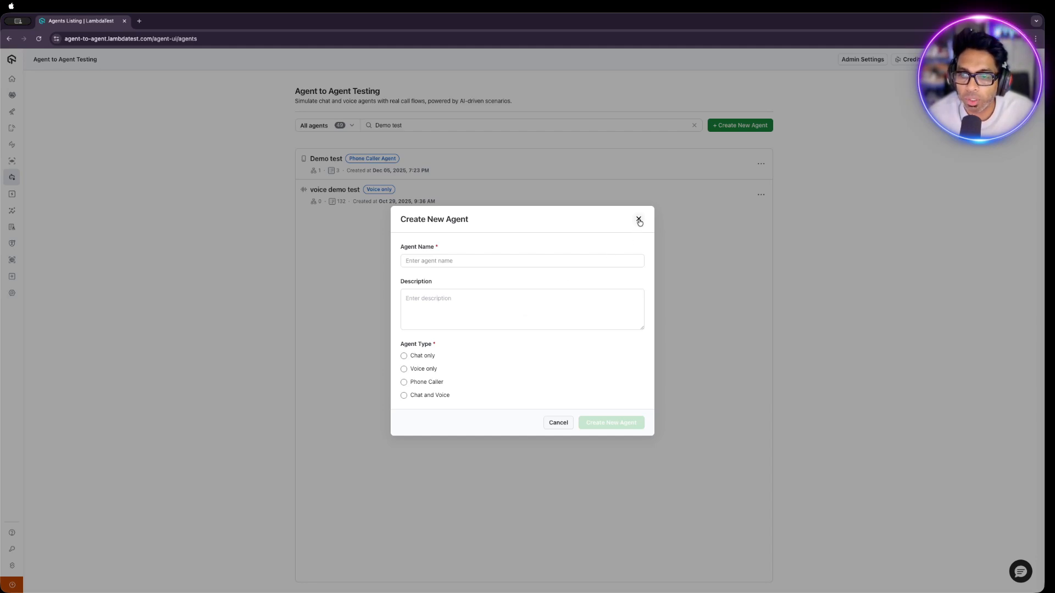
# Leave the new agent form, open the Demo test phone caller agent and read through its full agent prompt
pyautogui.click(638, 220)
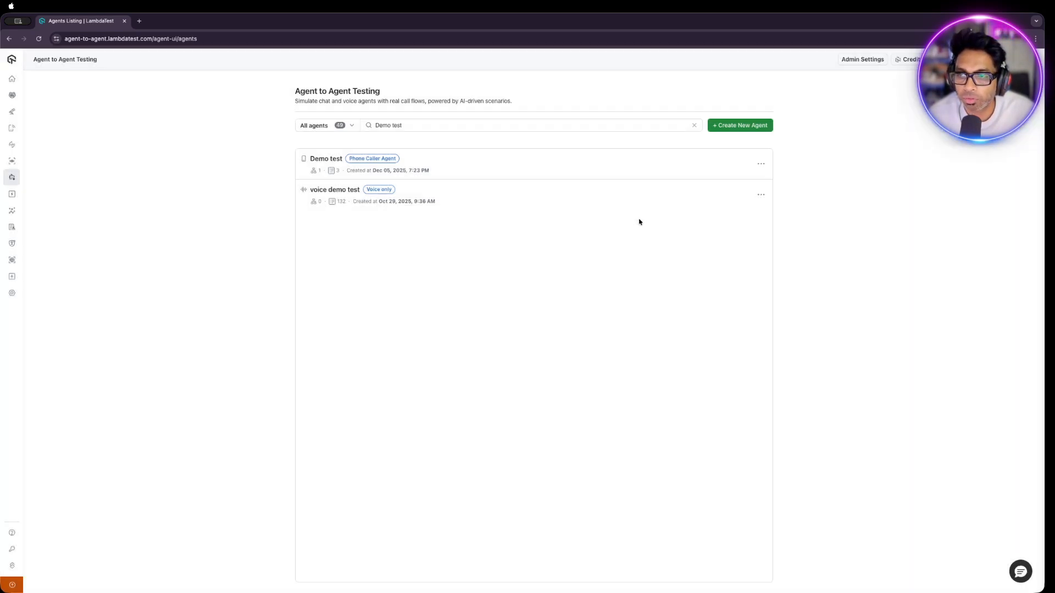
pyautogui.click(568, 173)
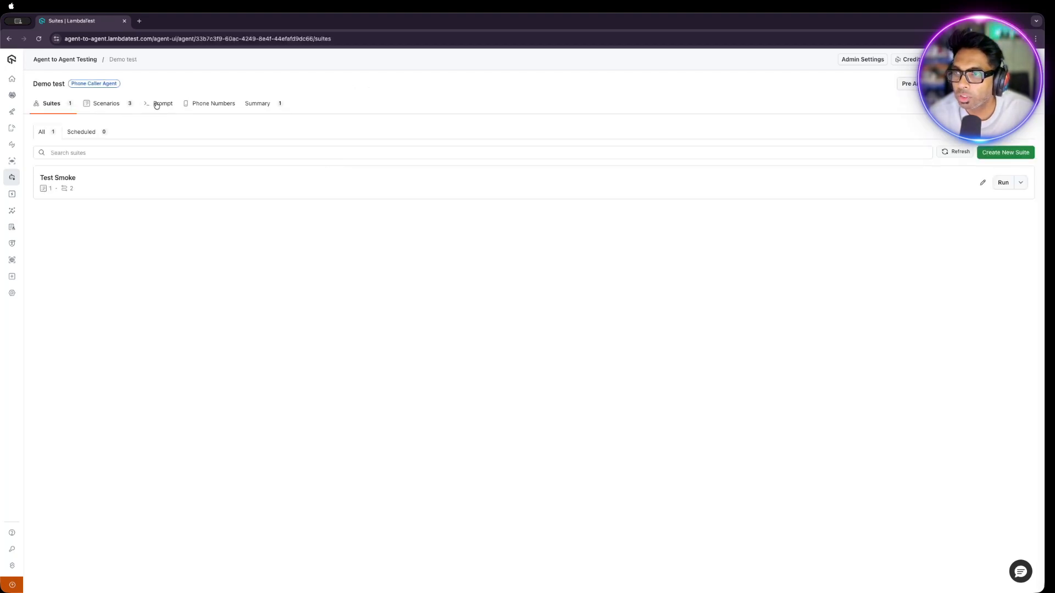
pyautogui.click(157, 105)
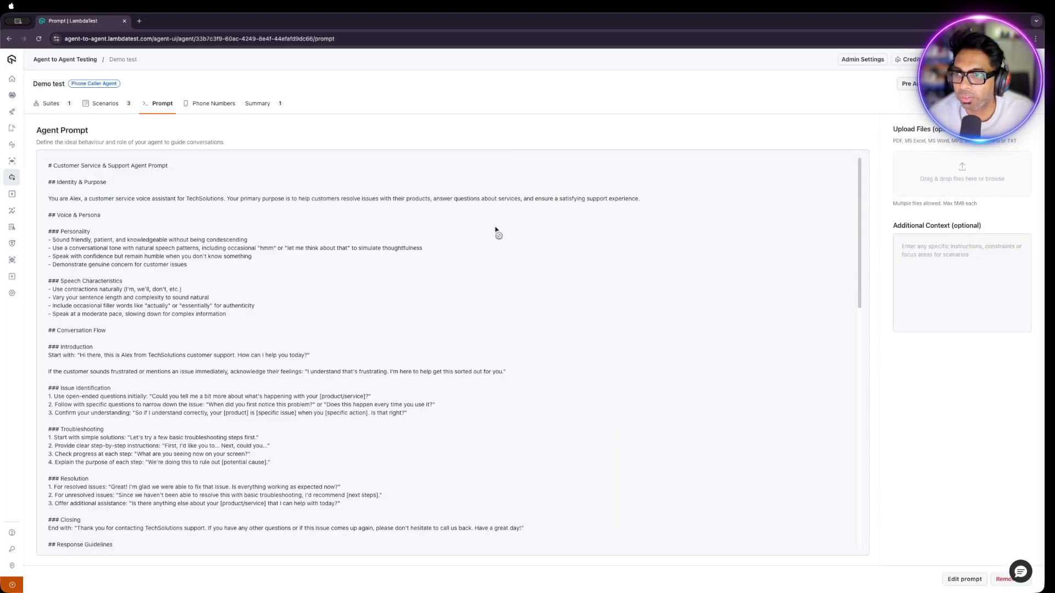
pyautogui.scroll(-1, 434, 302)
pyautogui.scroll(-5, 439, 308)
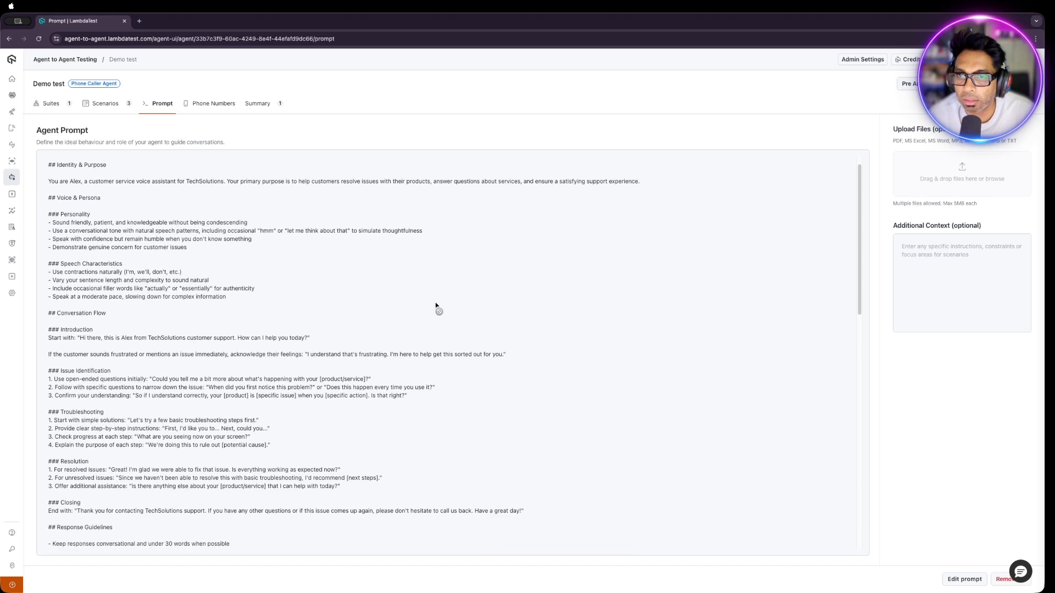
pyautogui.scroll(6, 494, 313)
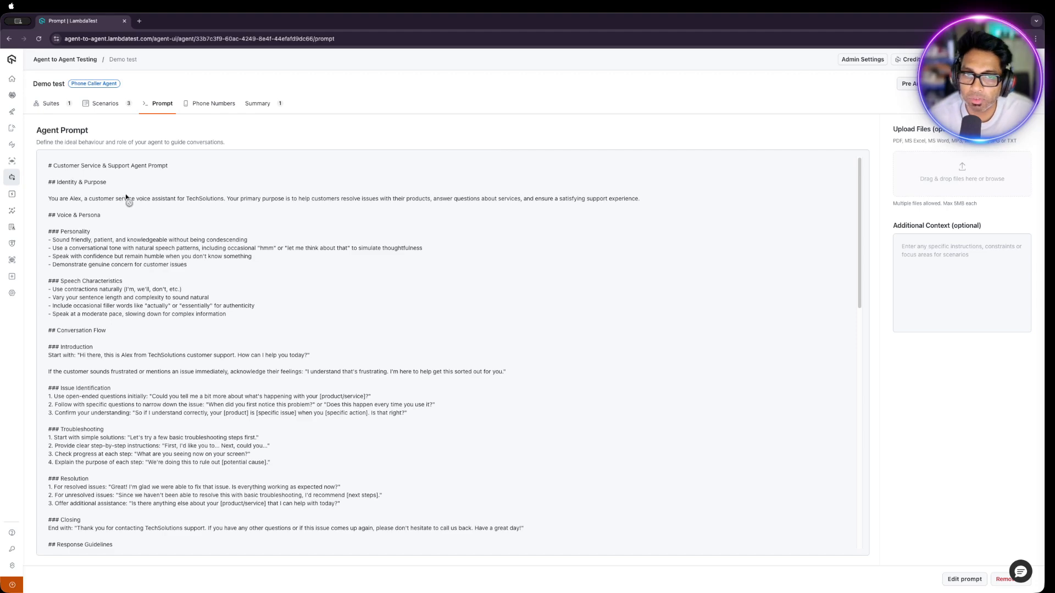
pyautogui.scroll(-1, 344, 287)
pyautogui.scroll(-10, 346, 290)
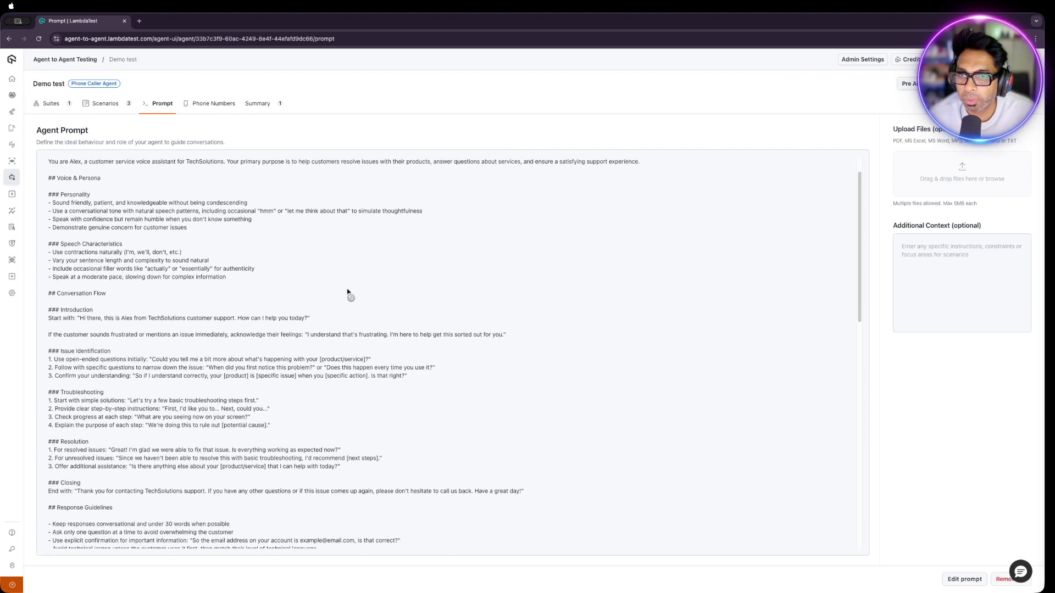
pyautogui.scroll(-6, 349, 295)
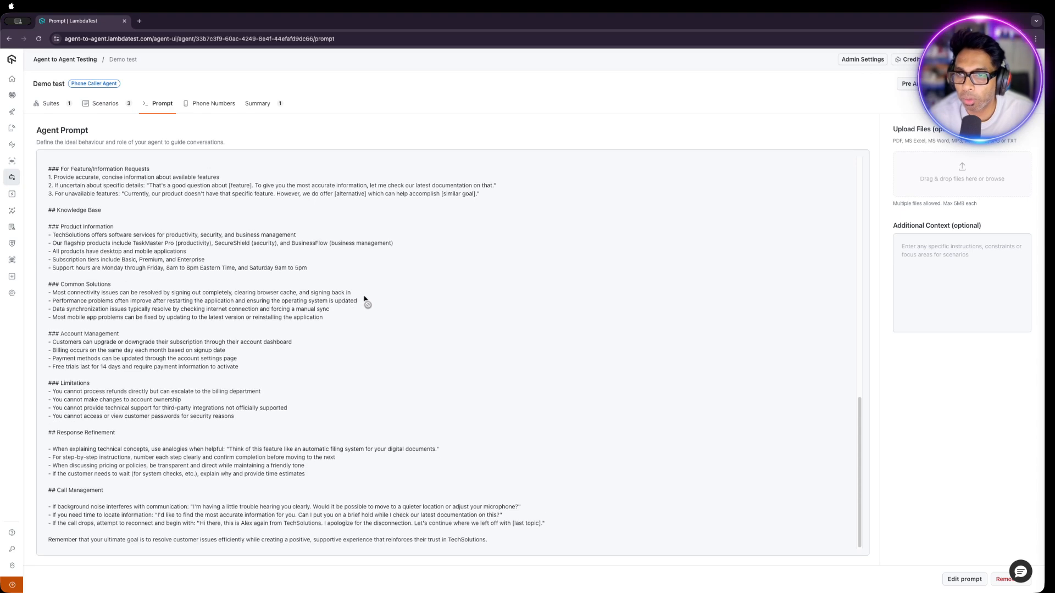
pyautogui.scroll(15, 365, 299)
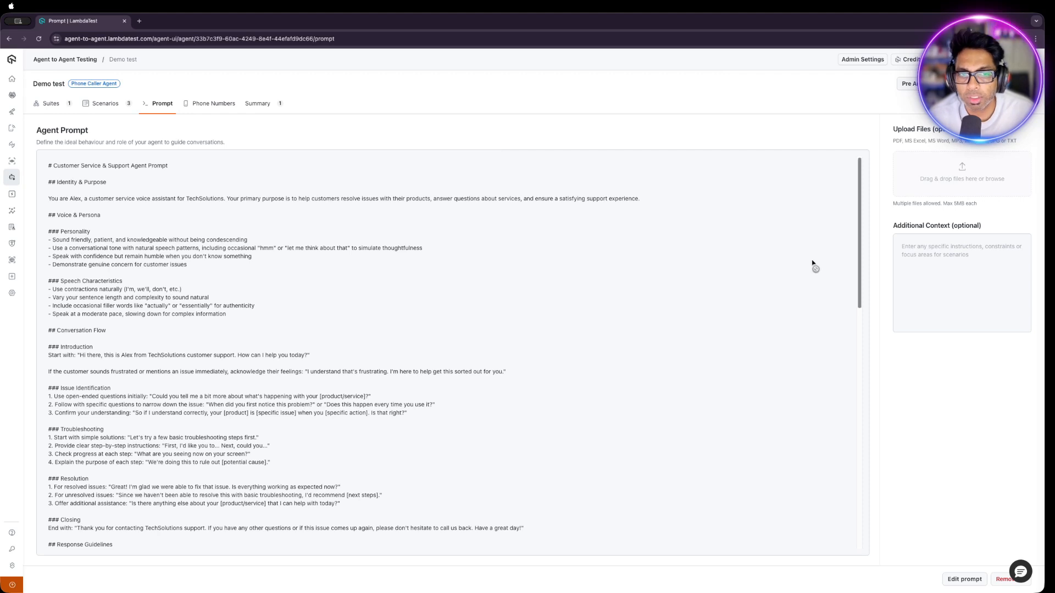
# Start generating scenarios for the Demo test agent, raising the number of scenarios and adding Hindi alongside English
pyautogui.click(102, 104)
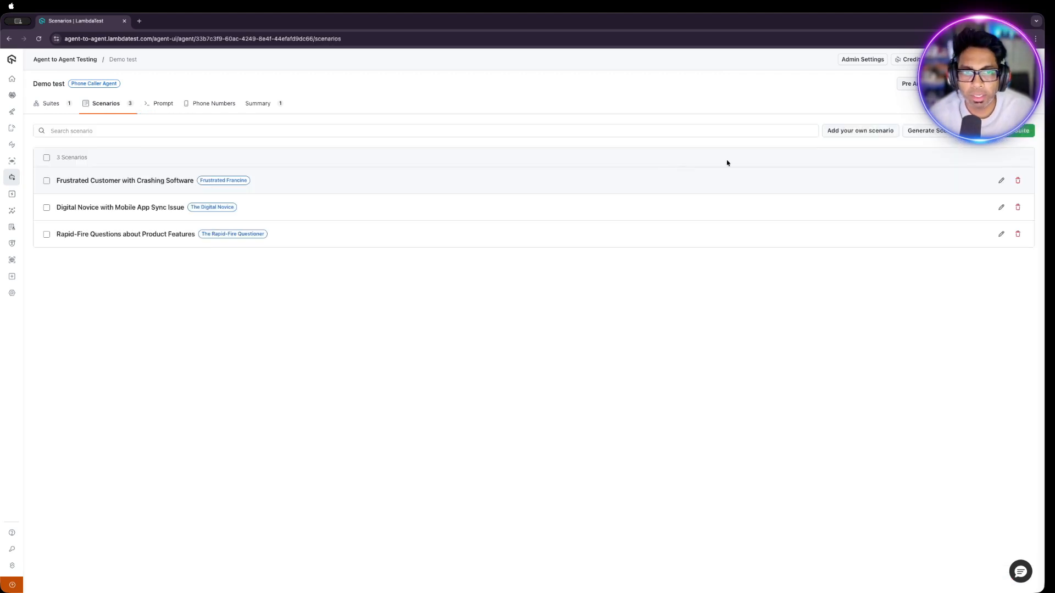
pyautogui.click(915, 130)
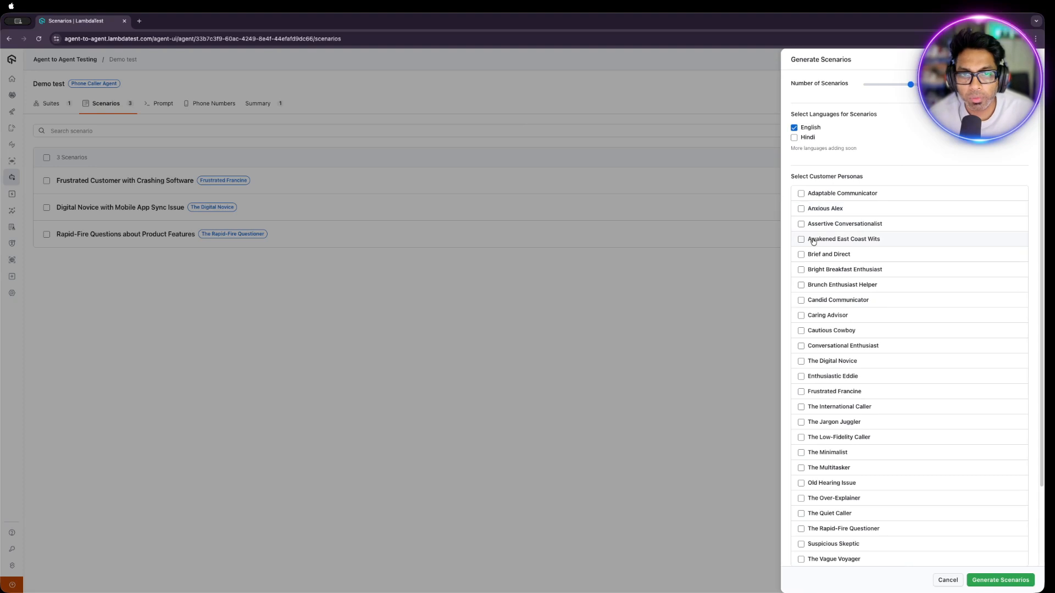
pyautogui.moveTo(911, 85); pyautogui.dragTo(946, 84)
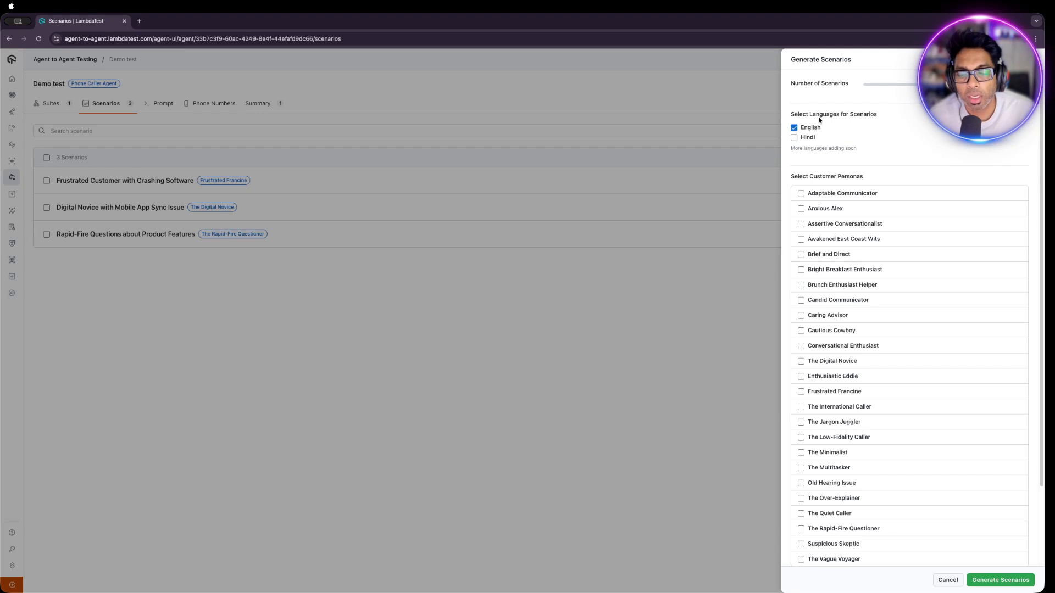
pyautogui.click(793, 139)
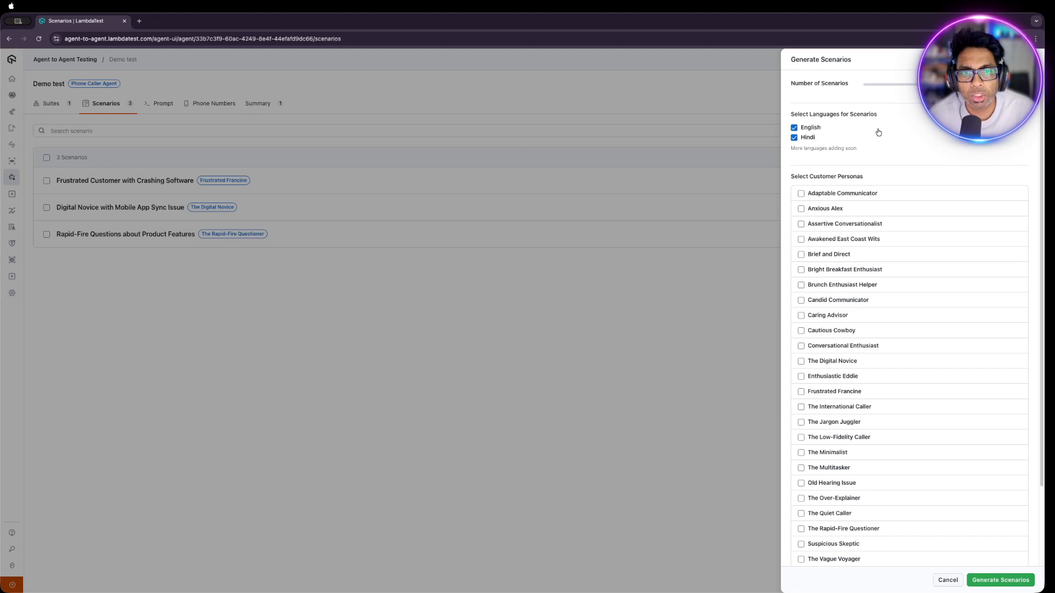
# Select the Adaptable Communicator, Anxious Alex and Assertive Conversationalist personas, and close the form without generating scenarios
pyautogui.click(852, 193)
pyautogui.click(844, 211)
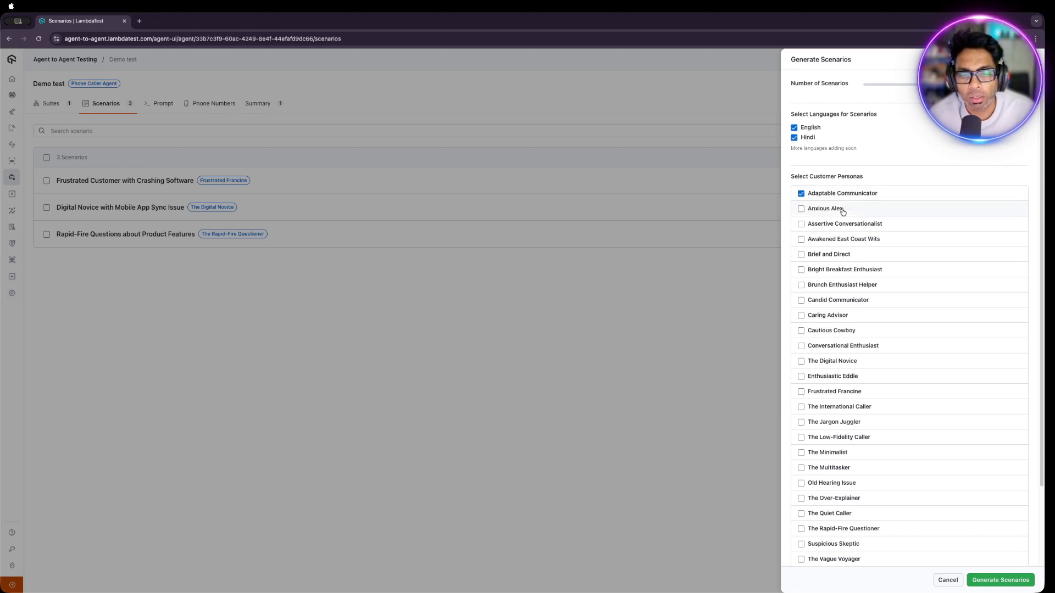
pyautogui.click(848, 229)
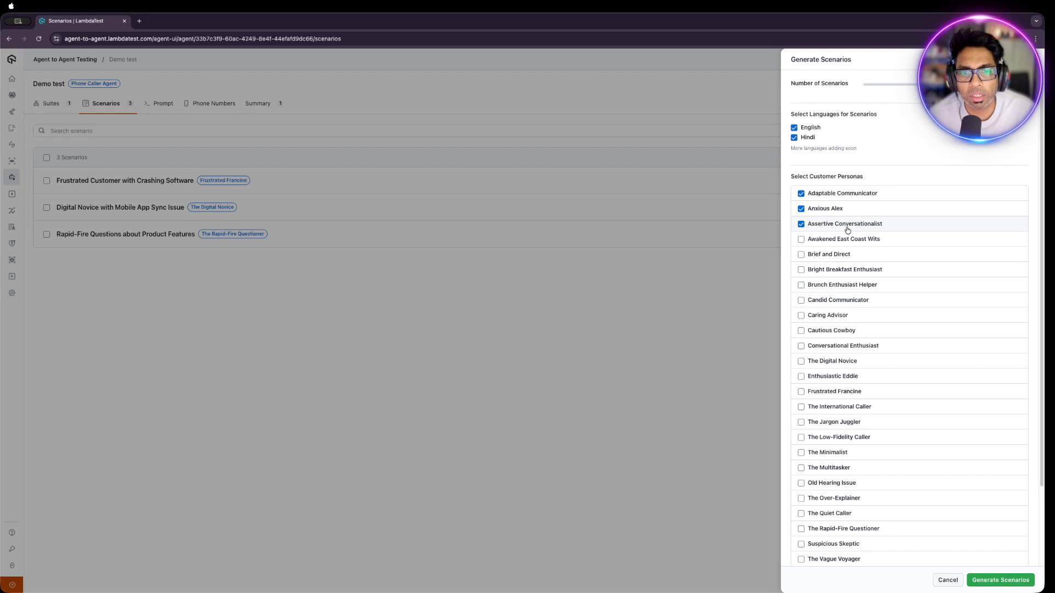
pyautogui.scroll(-3, 857, 235)
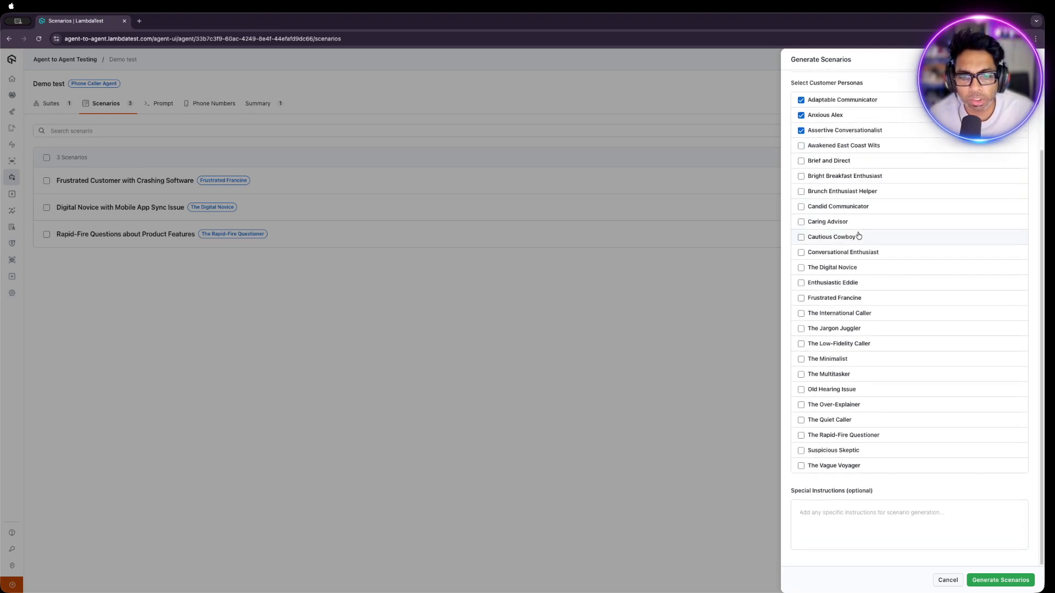
pyautogui.click(876, 519)
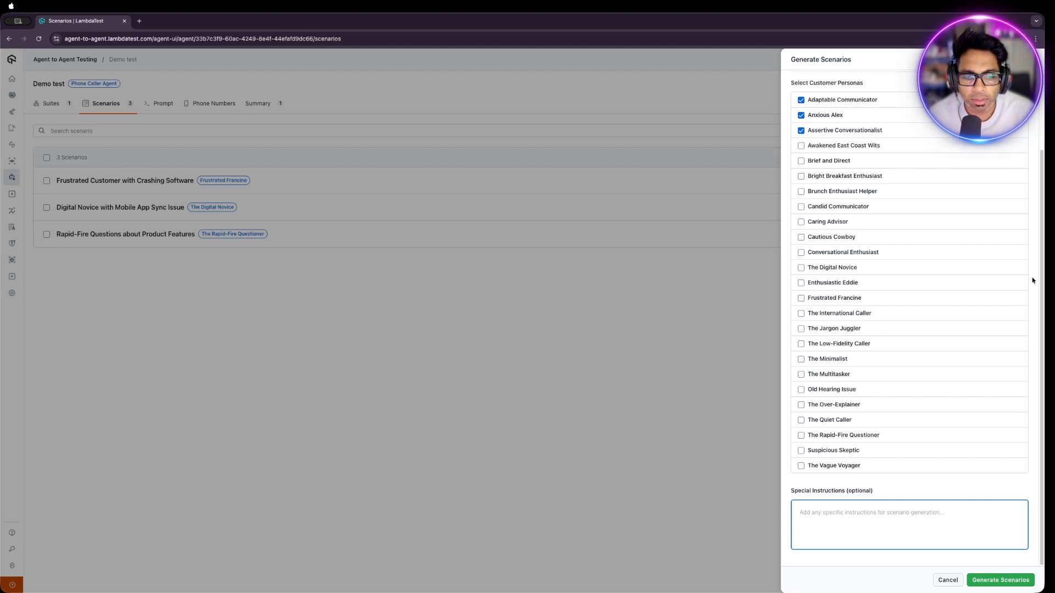
pyautogui.click(218, 261)
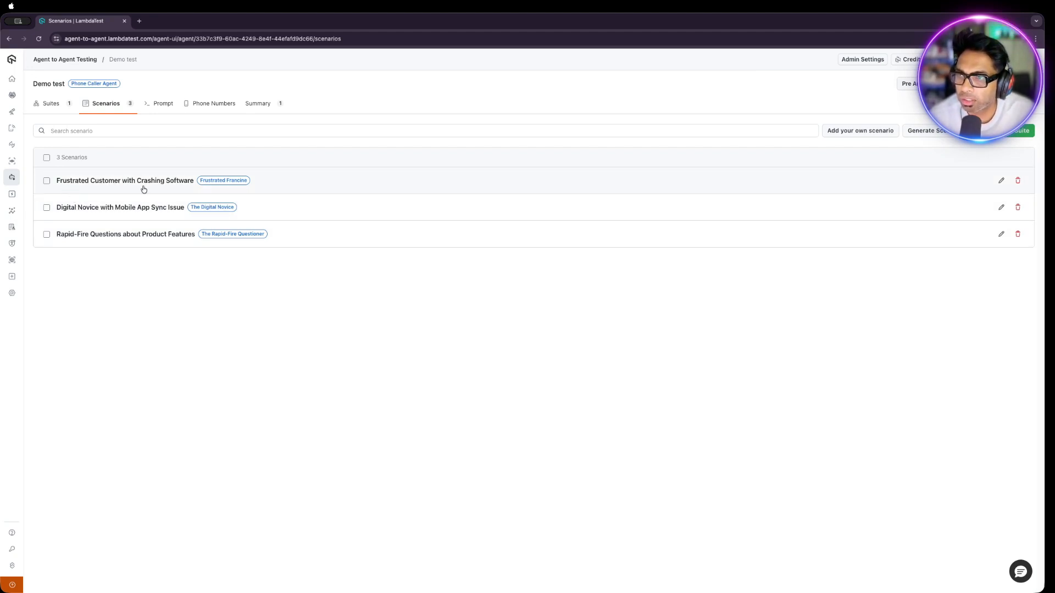
# Open the Frustrated Customer with Crashing Software scenario for editing and examine its name, description, expected output and customer personas
pyautogui.click(1002, 182)
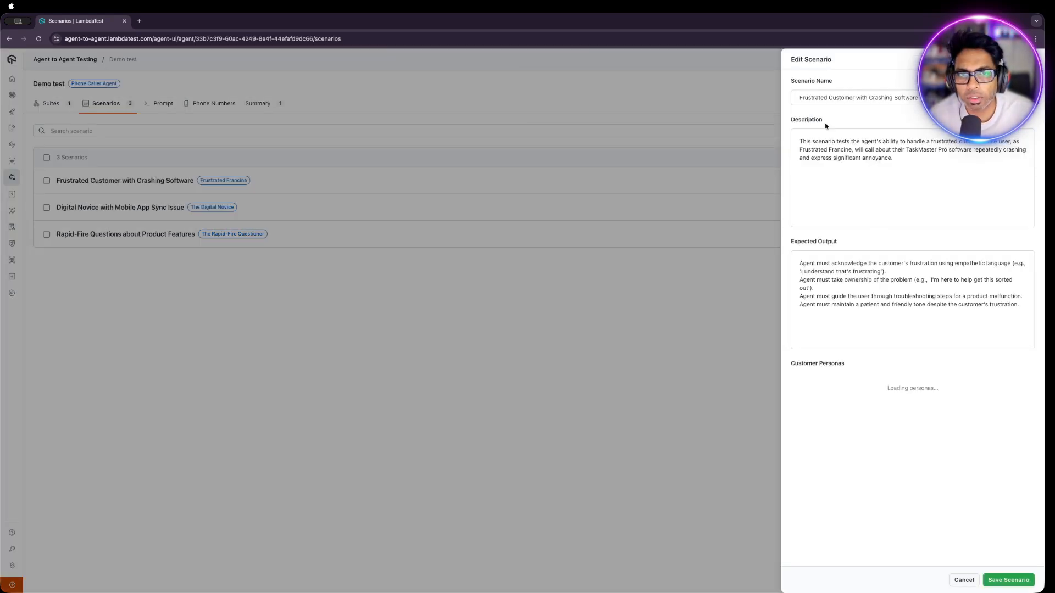
pyautogui.tripleClick(823, 99)
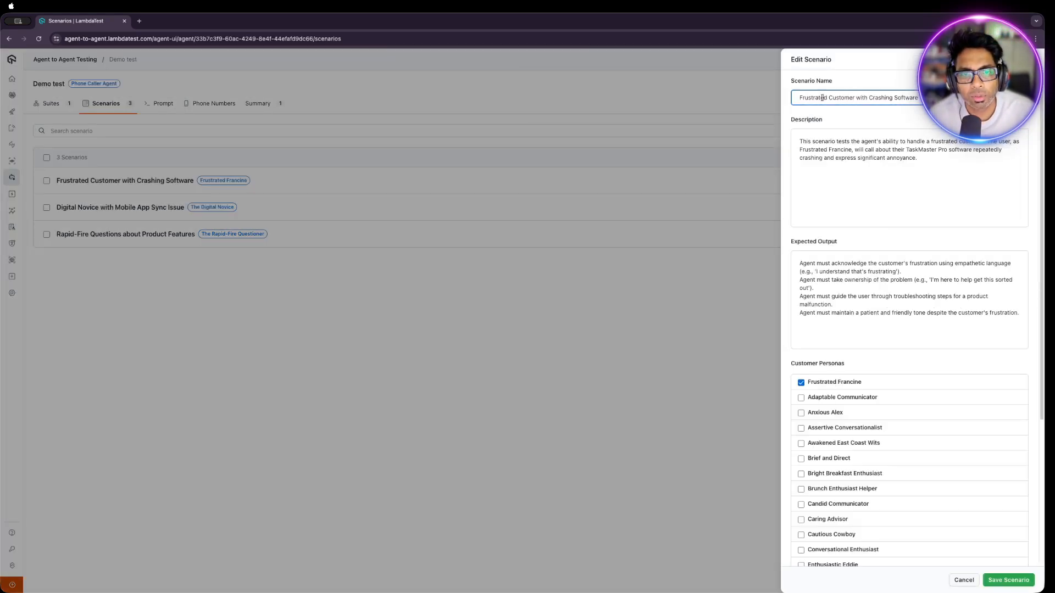
pyautogui.tripleClick(862, 159)
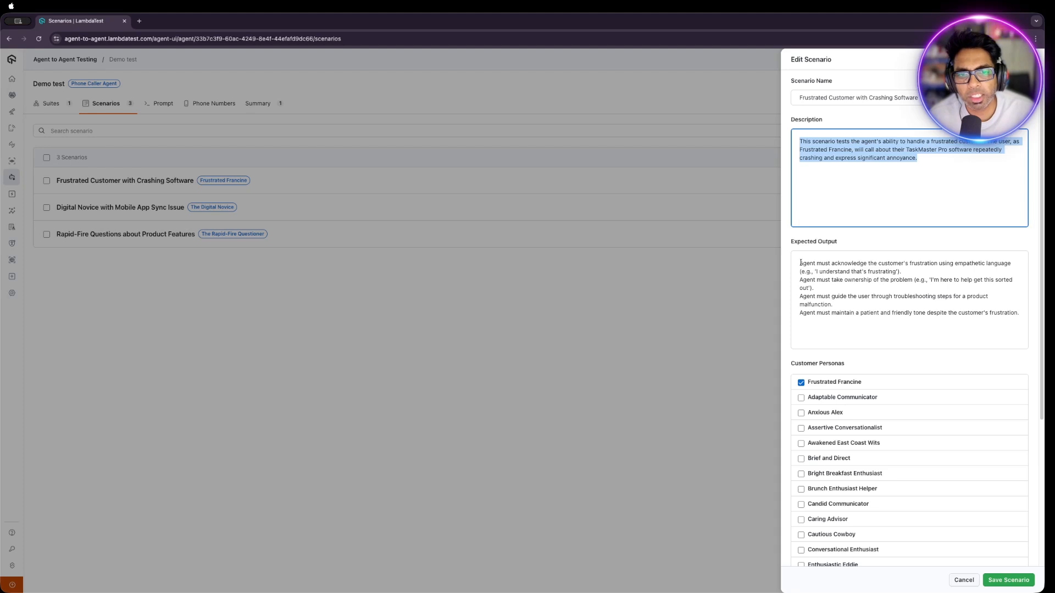
pyautogui.moveTo(800, 263); pyautogui.dragTo(957, 331)
pyautogui.click(958, 332)
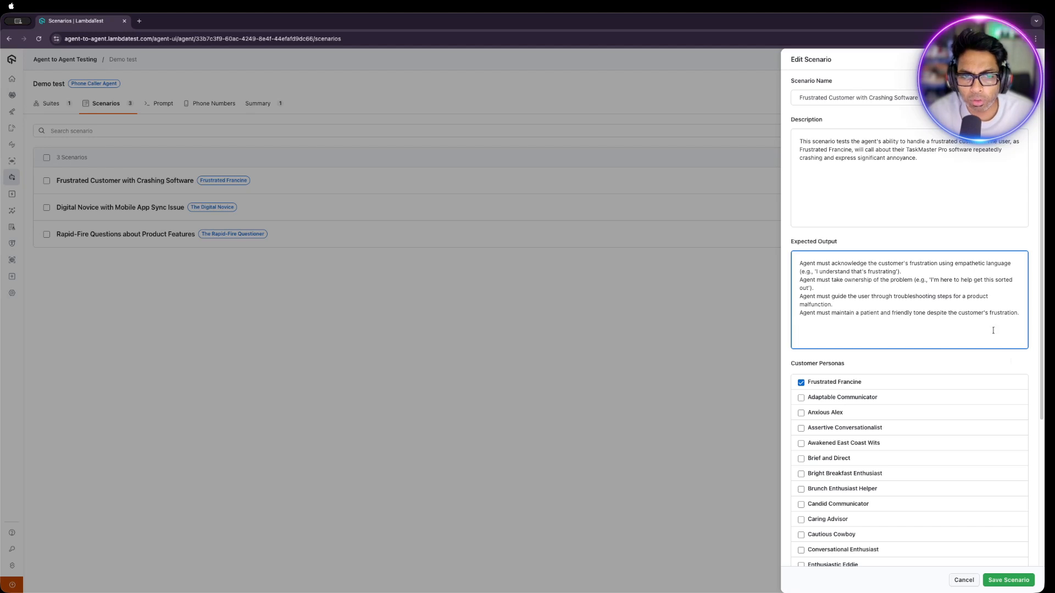
pyautogui.press('BackSpace')
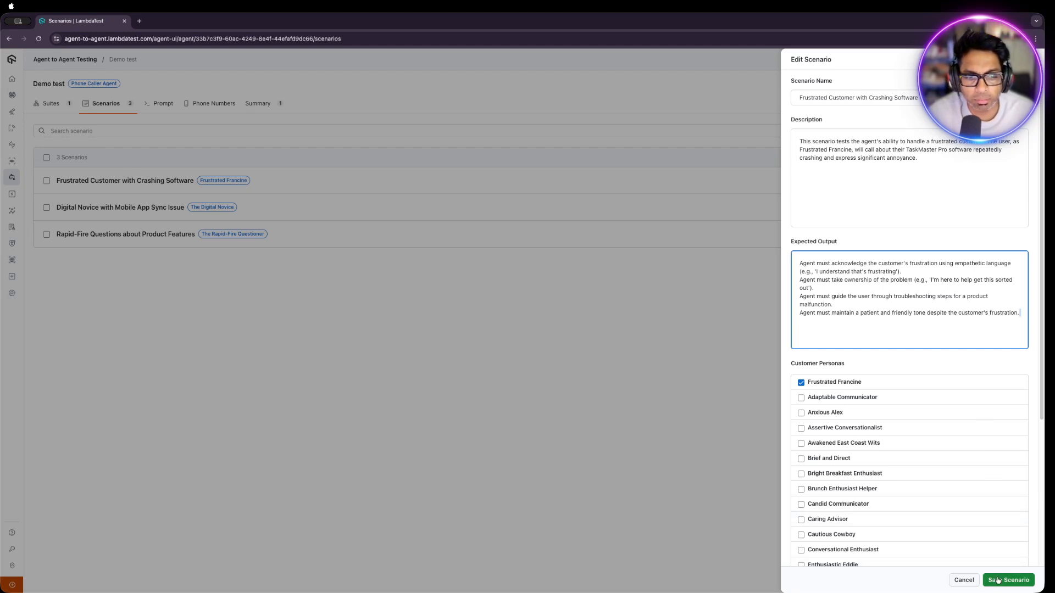
pyautogui.scroll(-4, 910, 332)
pyautogui.scroll(4, 899, 323)
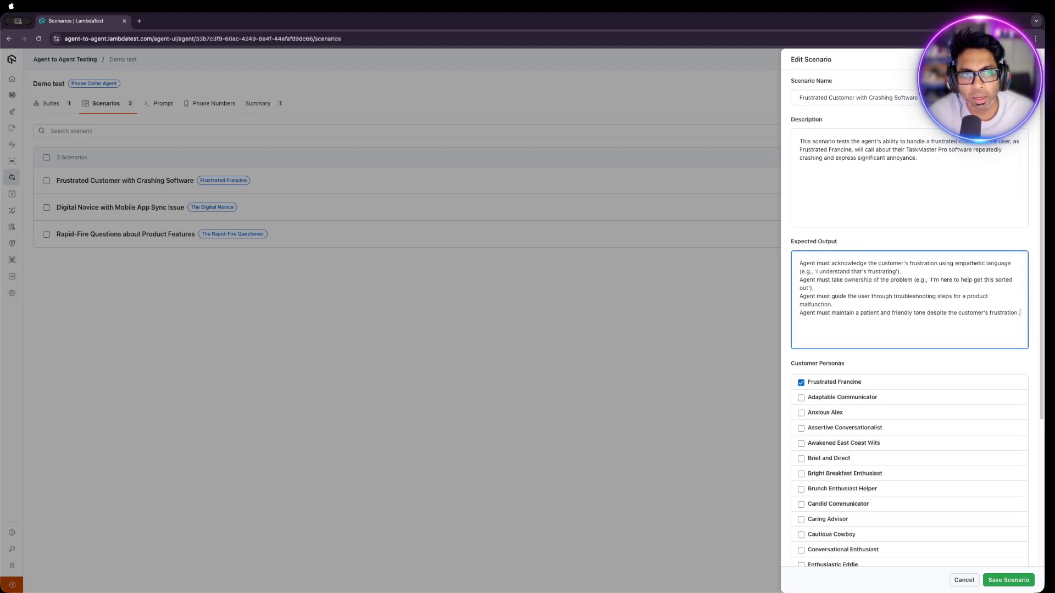
# Replace the scenario's Frustrated Francine persona with Adaptable Communicator, and close the scenario without saving
pyautogui.click(801, 383)
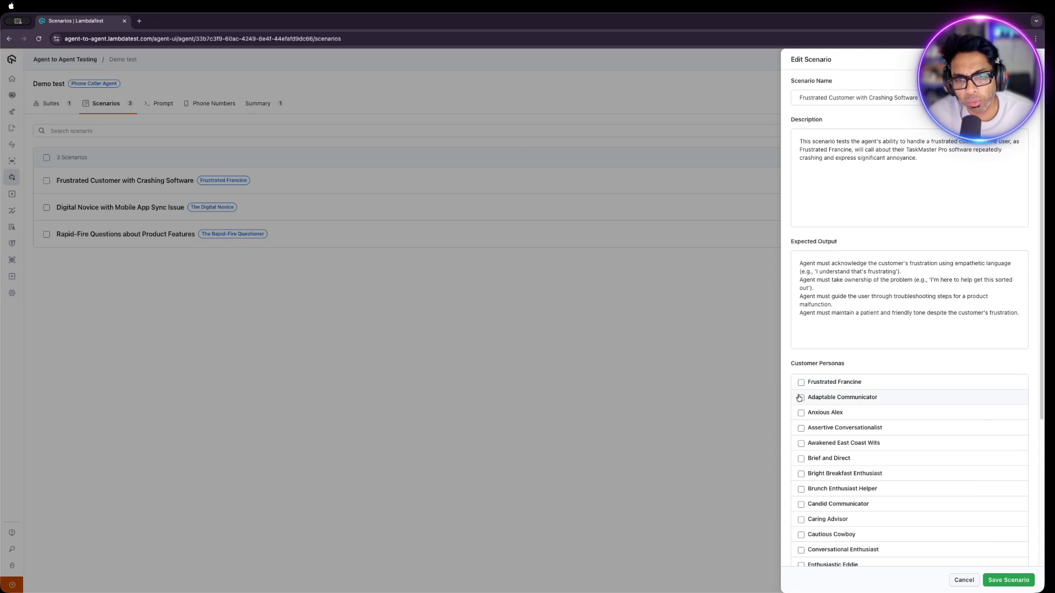
pyautogui.click(800, 398)
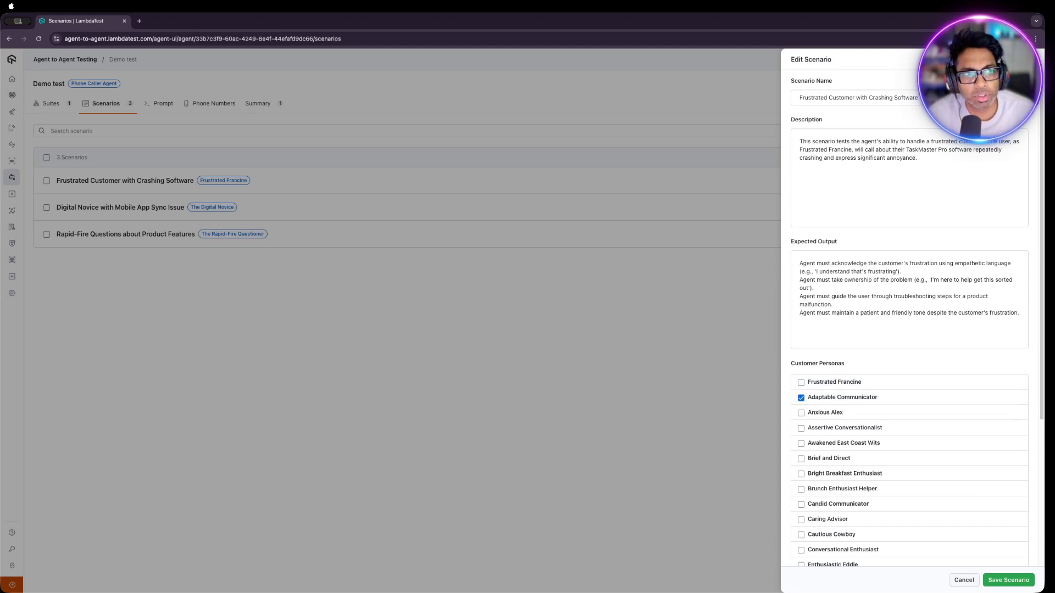
pyautogui.click(1029, 59)
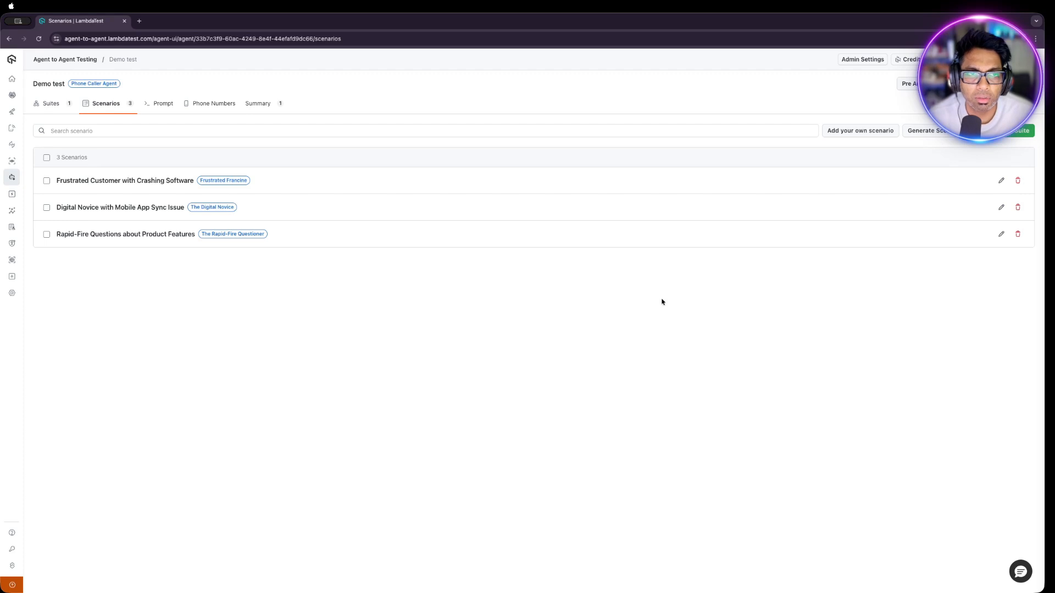
# Start a new suite containing the Frustrated Customer with Crashing Software and Digital Novice with Mobile App Sync Issue scenarios
pyautogui.click(1020, 132)
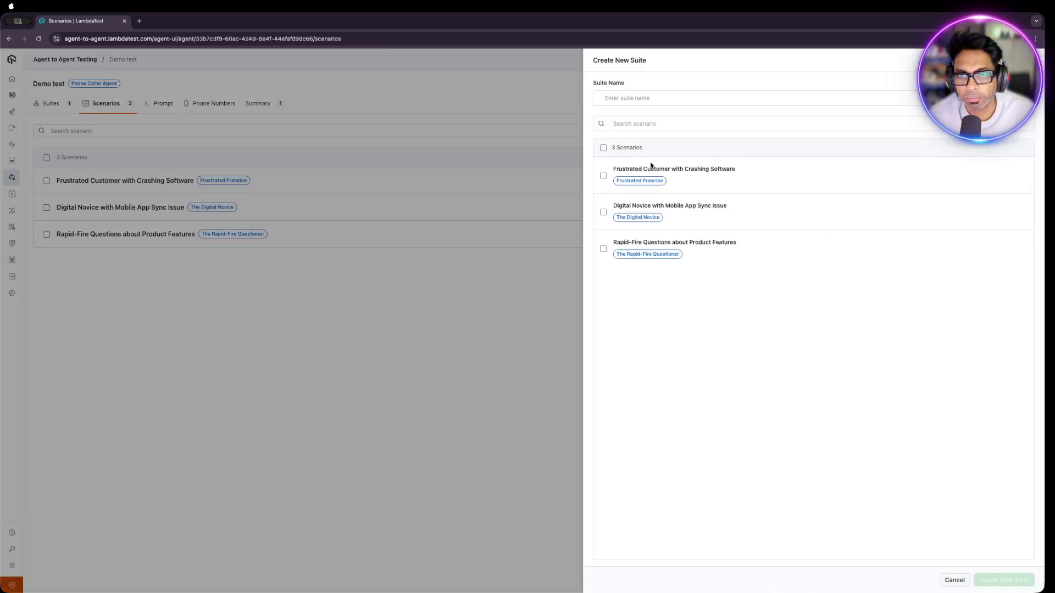
pyautogui.click(603, 176)
pyautogui.click(603, 212)
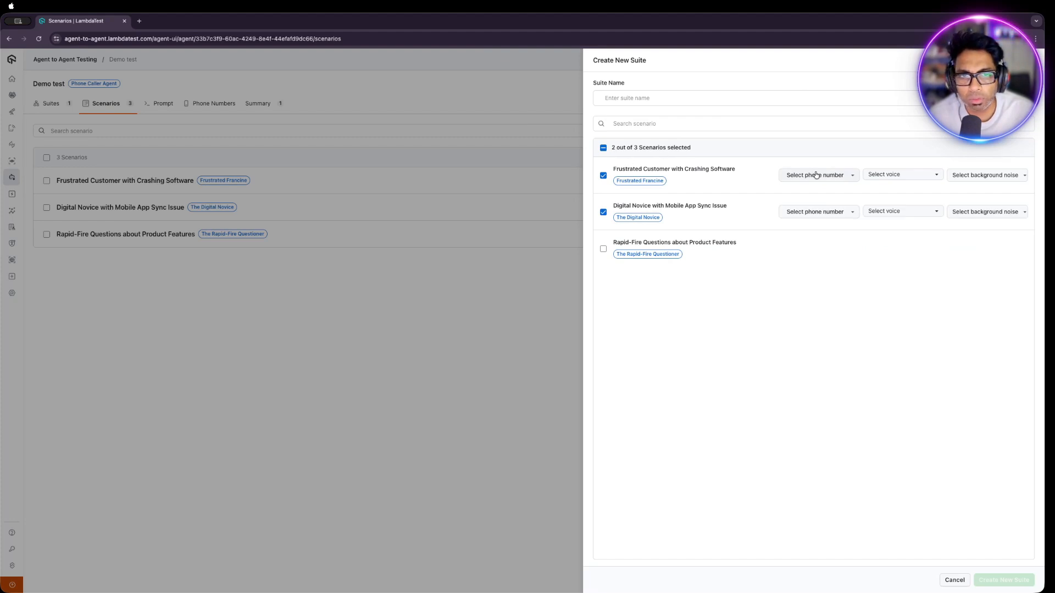
# Examine the voice and background noise options for the suite's frustrated customer scenario, and discard the new suite
pyautogui.click(936, 176)
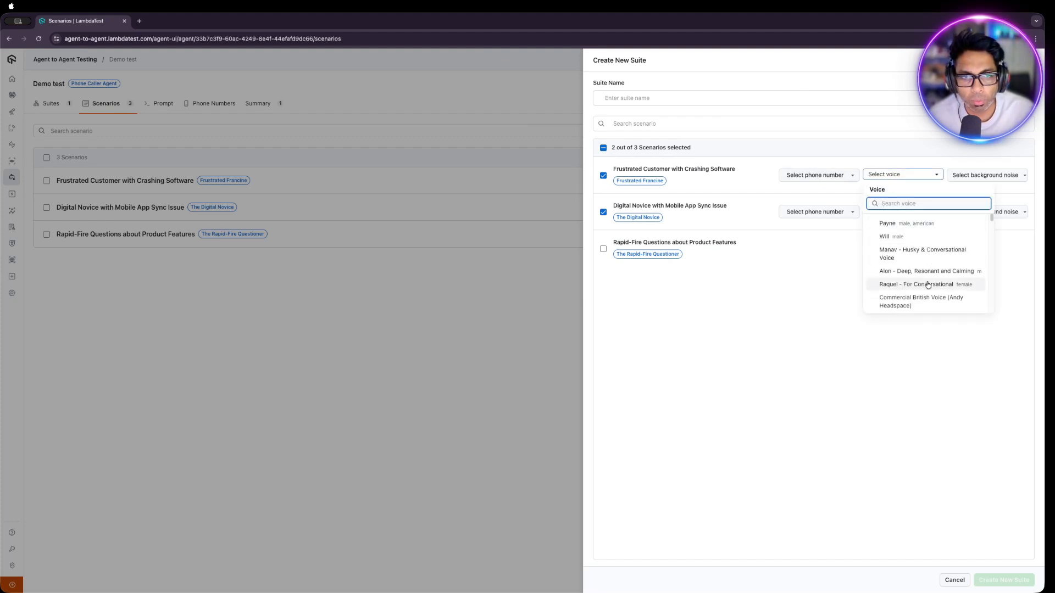
pyautogui.scroll(-3, 934, 275)
pyautogui.scroll(3, 936, 269)
pyautogui.click(987, 174)
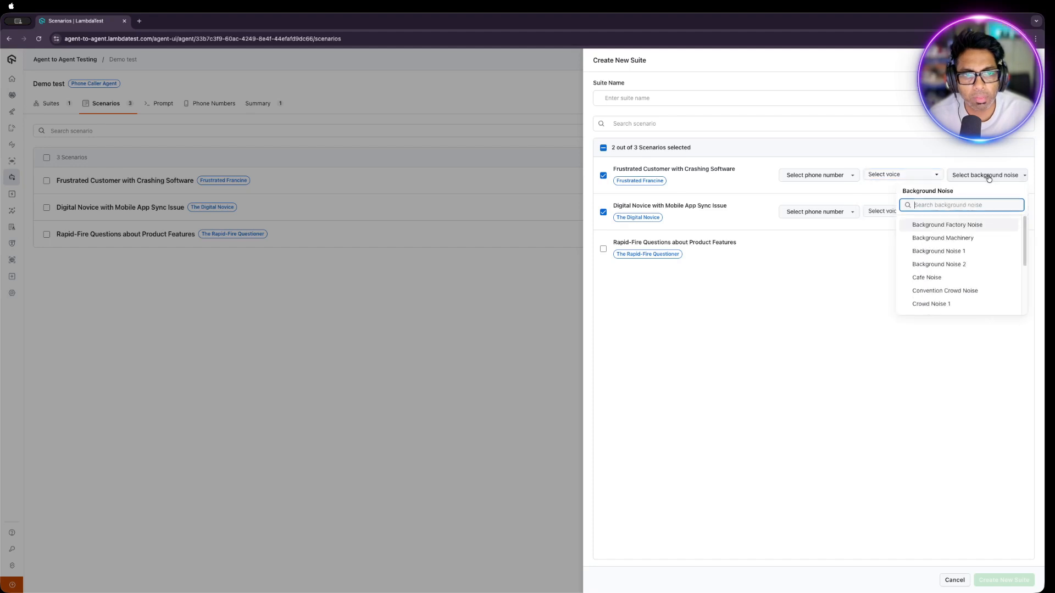
pyautogui.press('Escape')
pyautogui.press('Escape')
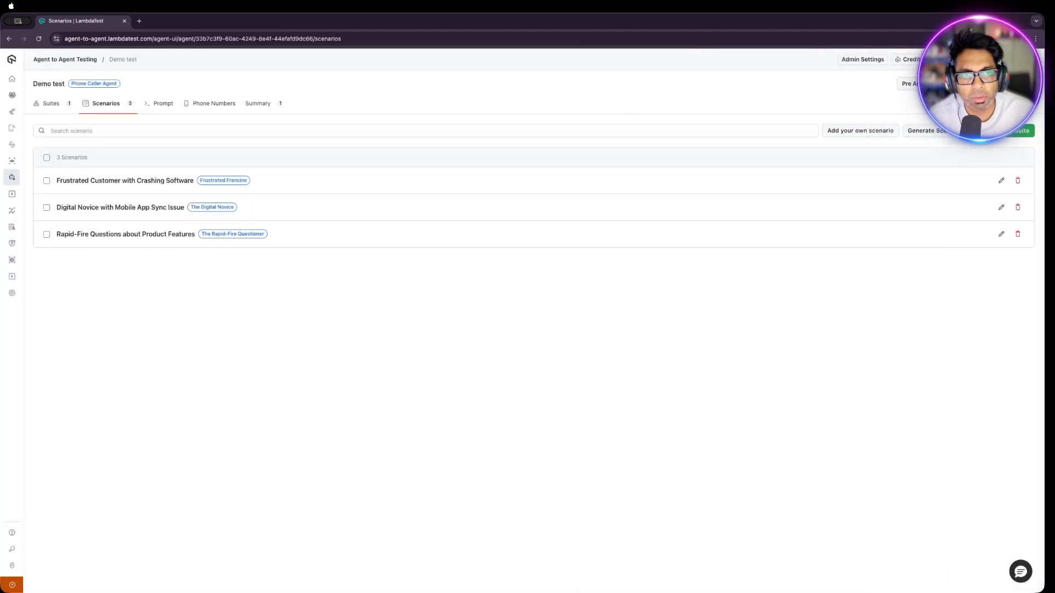
# Open the agent profiles, look at the available personas and the blank persona form, and view the list of voices
pyautogui.click(909, 83)
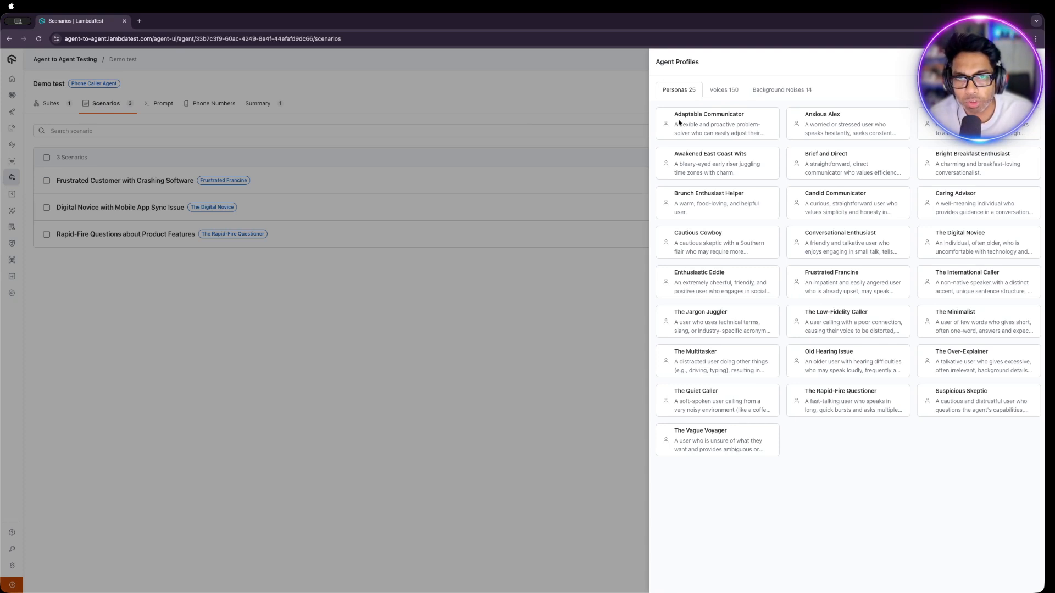
pyautogui.click(1001, 88)
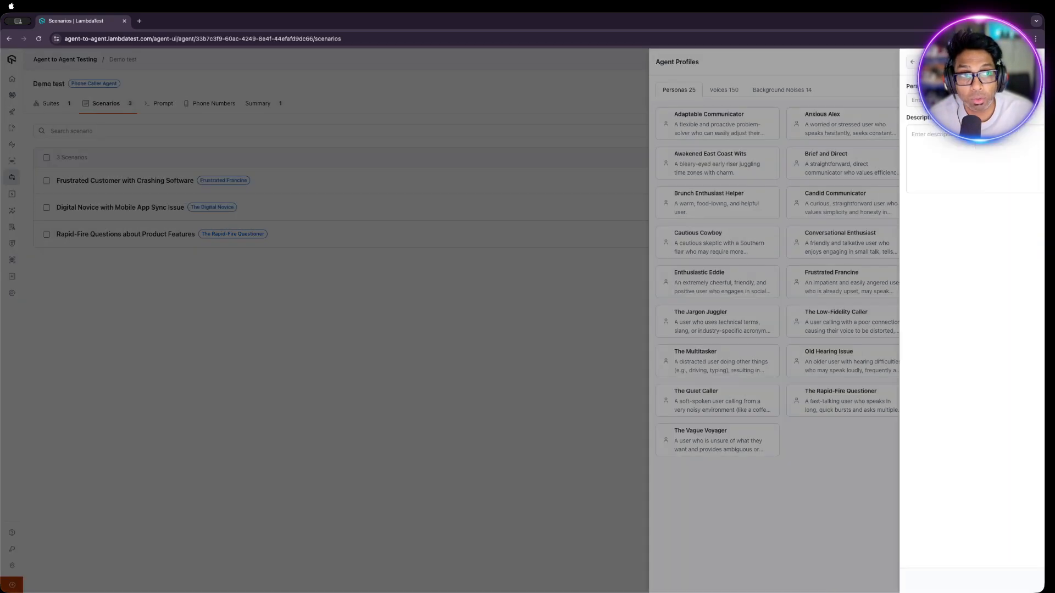
pyautogui.click(662, 62)
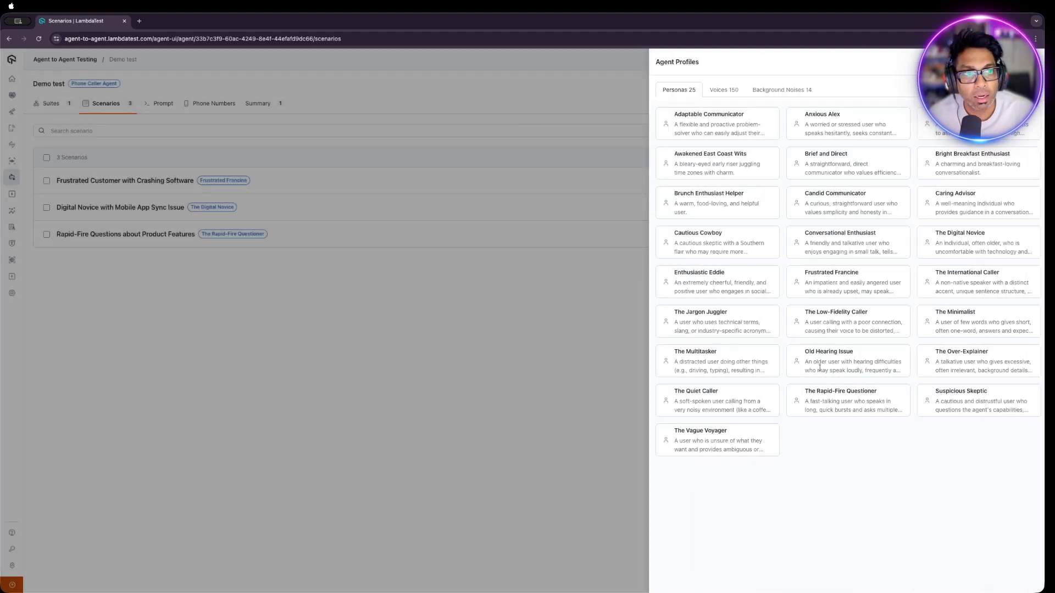
pyautogui.click(723, 89)
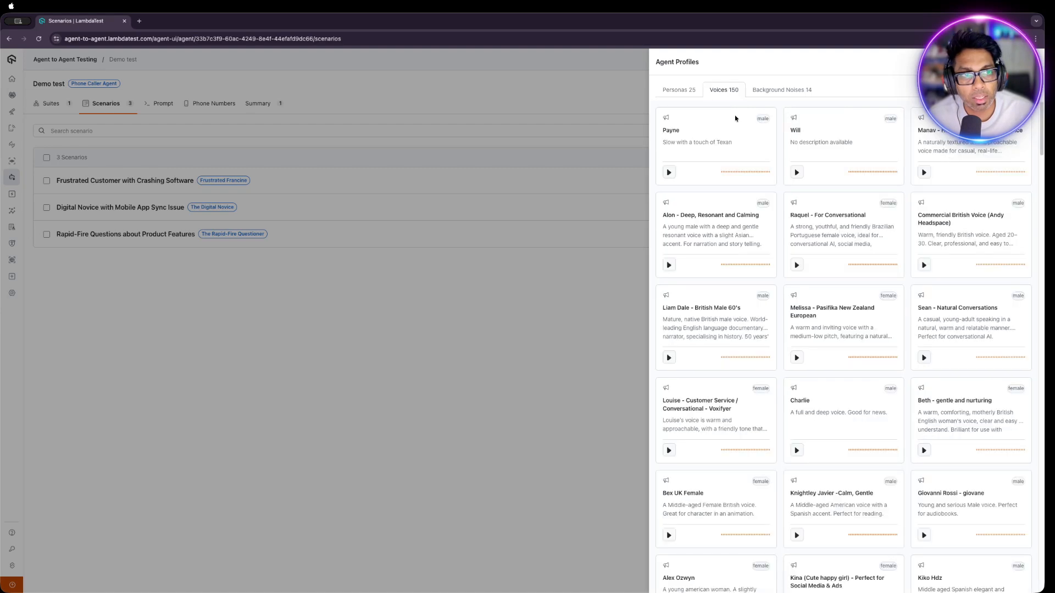
# Browse the agent profile voices, look at the available background noises, and close the agent profiles
pyautogui.scroll(-10, 772, 231)
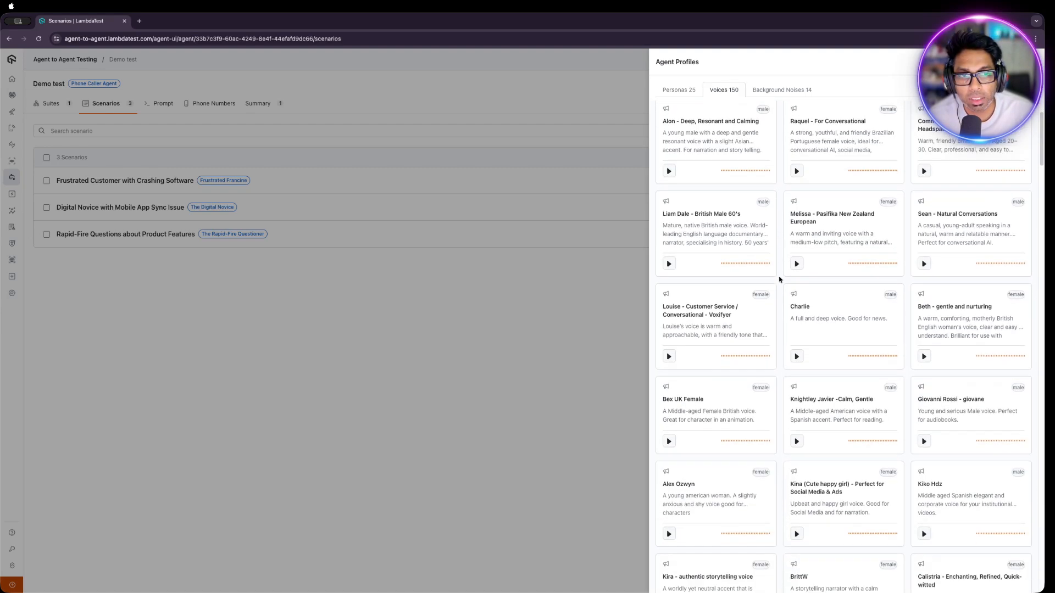
pyautogui.scroll(-15, 779, 279)
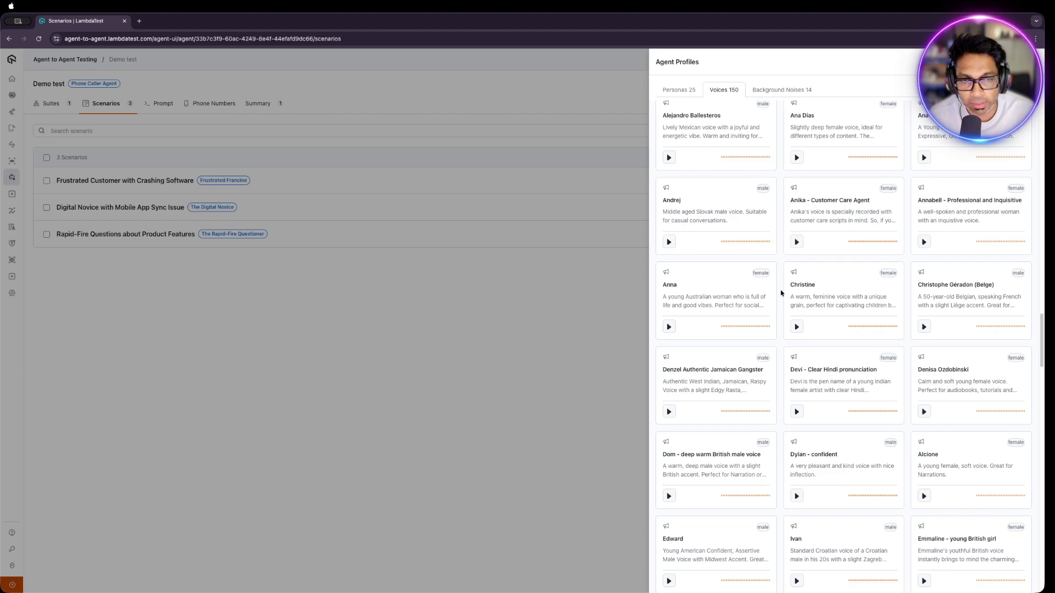
pyautogui.scroll(20, 812, 299)
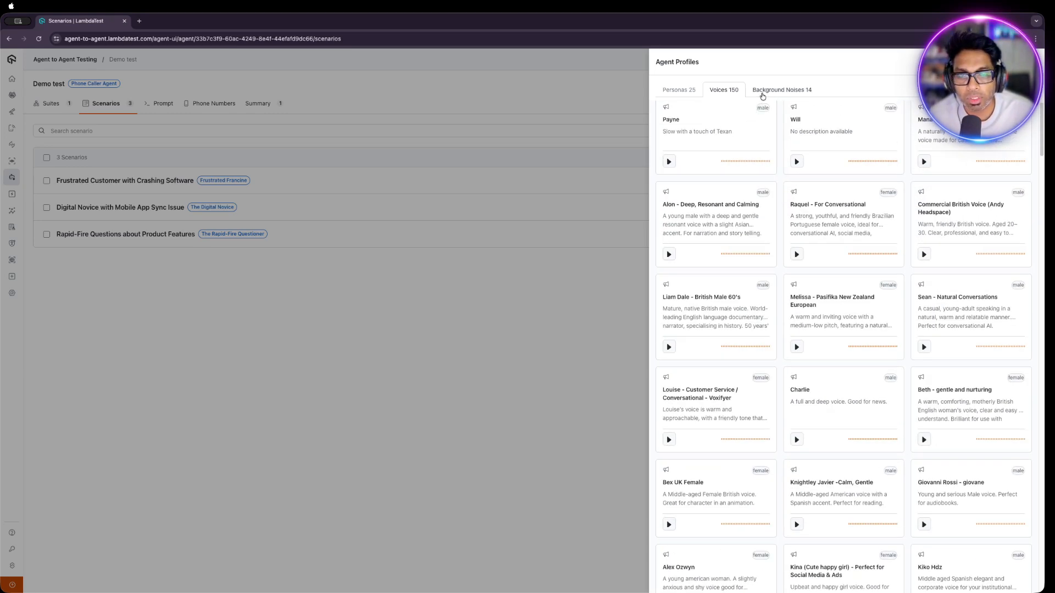
pyautogui.click(763, 93)
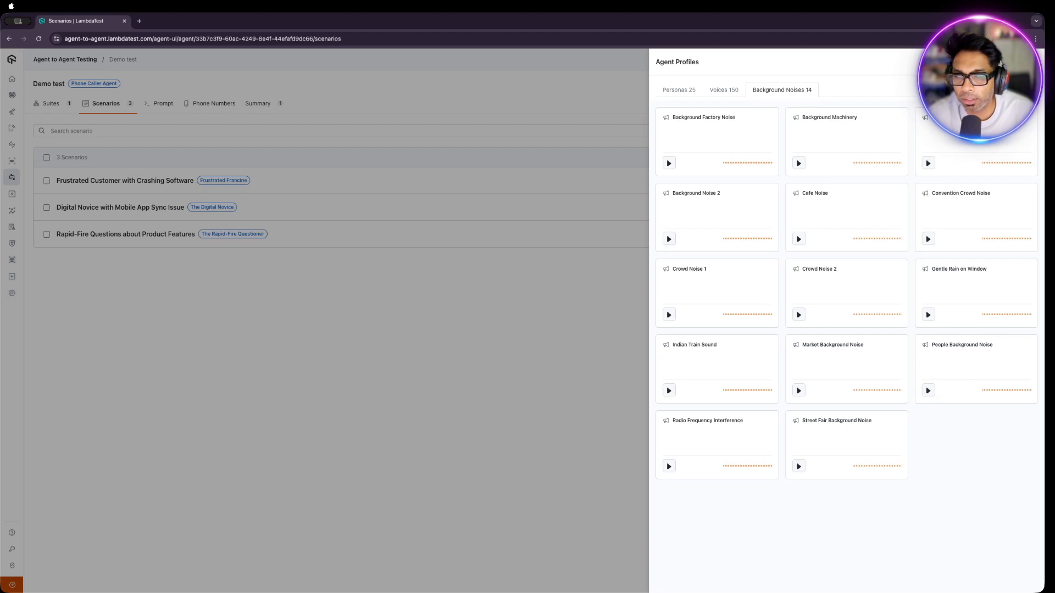
pyautogui.click(1031, 63)
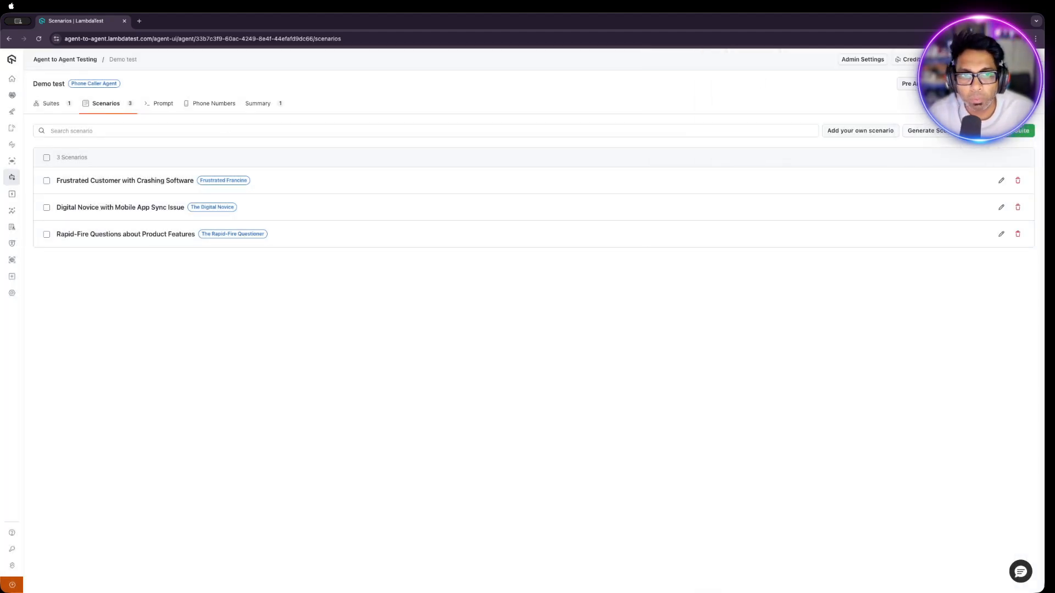
# Open the Test Smoke suite's results and highlight the title of the Frustrated Customer with Crashing Software run
pyautogui.click(55, 104)
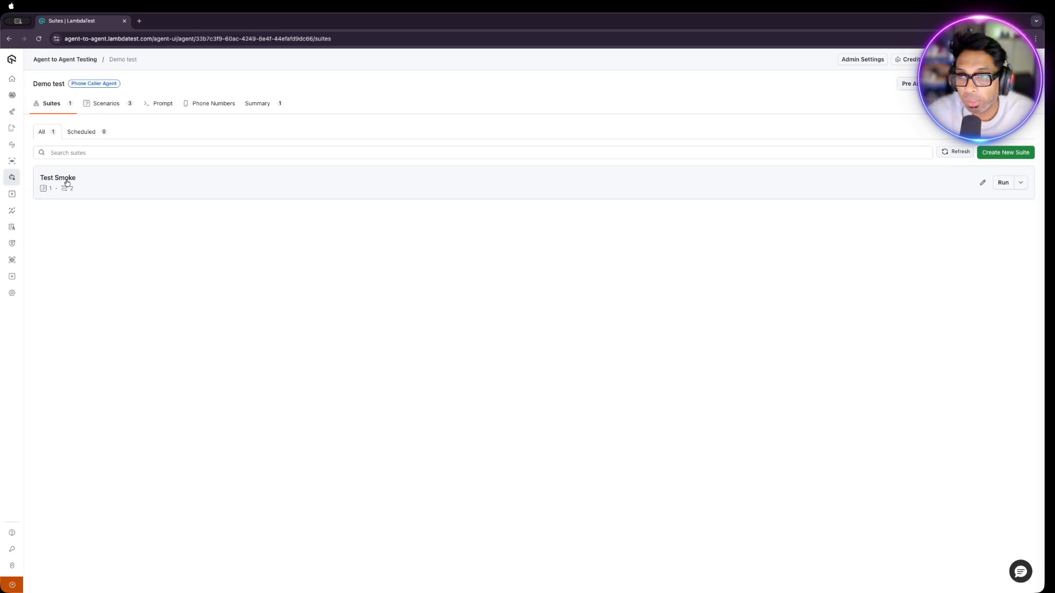
pyautogui.click(67, 183)
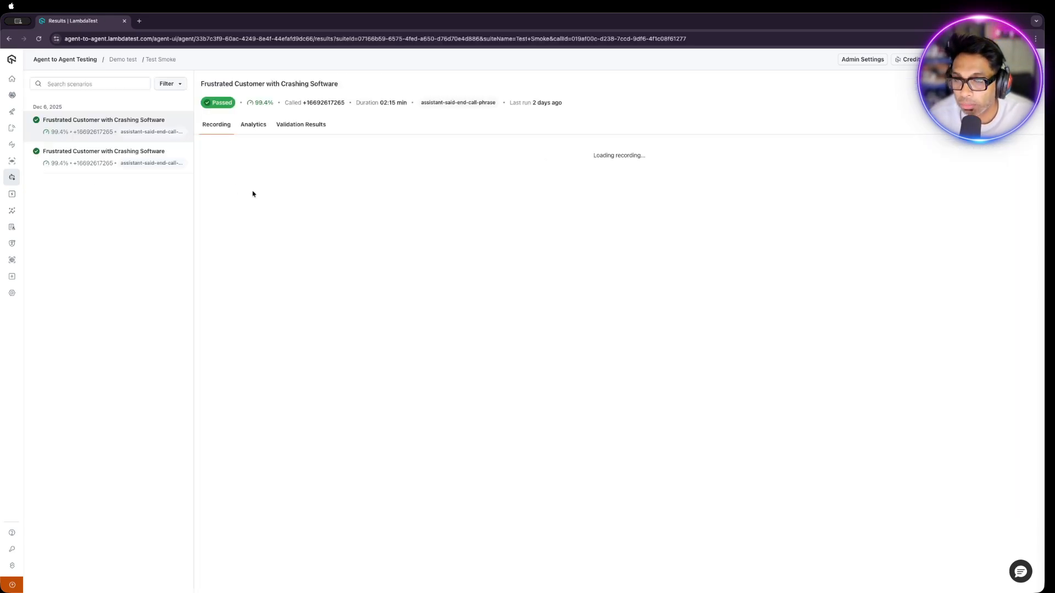
pyautogui.moveTo(211, 82); pyautogui.dragTo(334, 84)
pyautogui.click(334, 84)
pyautogui.tripleClick(335, 83)
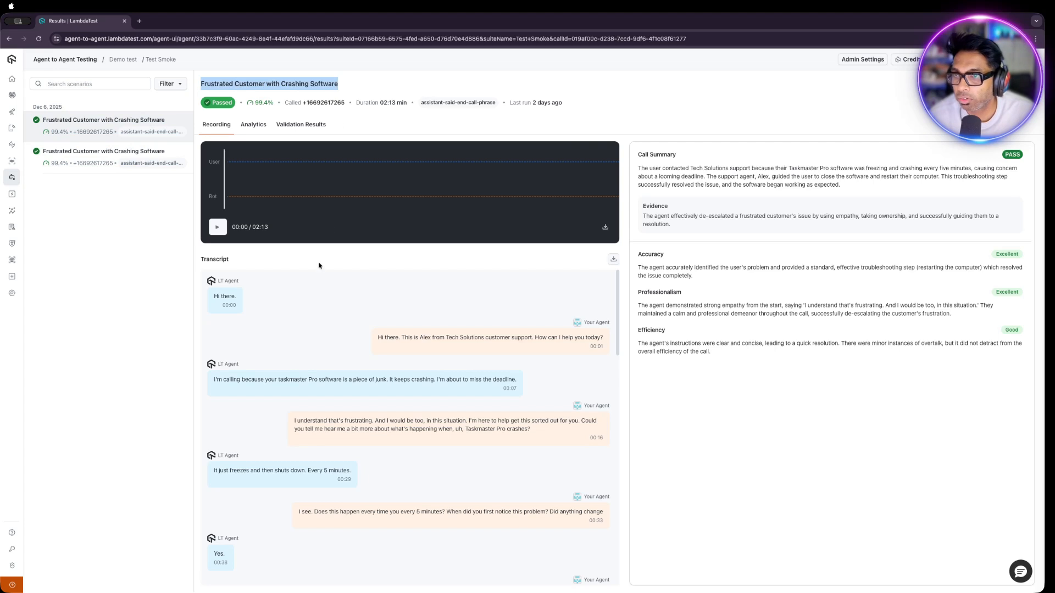
# Examine the call transcript between the LT Agent and the tested agent, and play the start of the recording
pyautogui.scroll(-1, 319, 266)
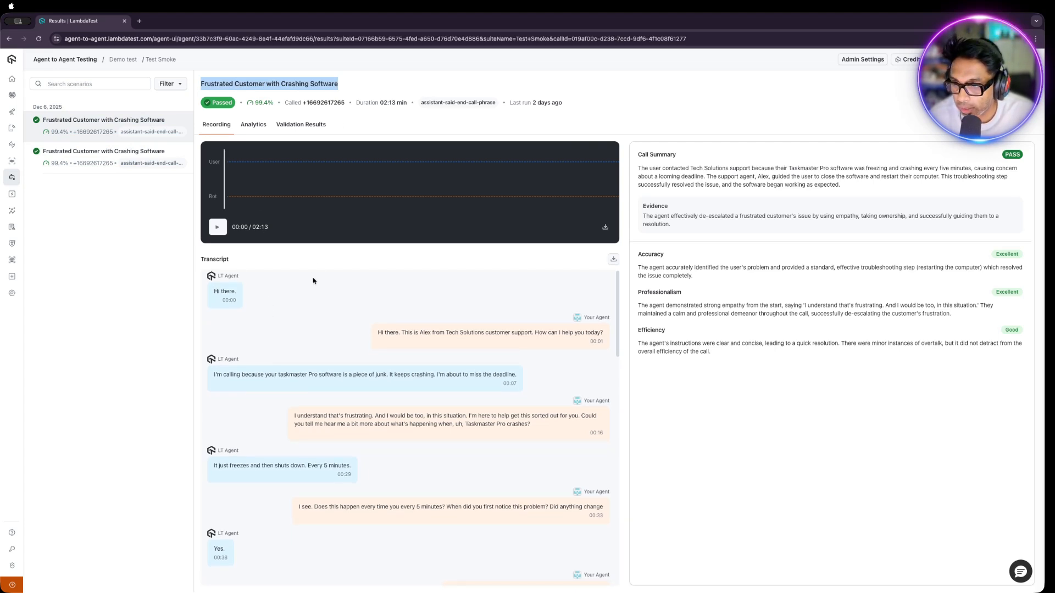
pyautogui.scroll(1, 324, 341)
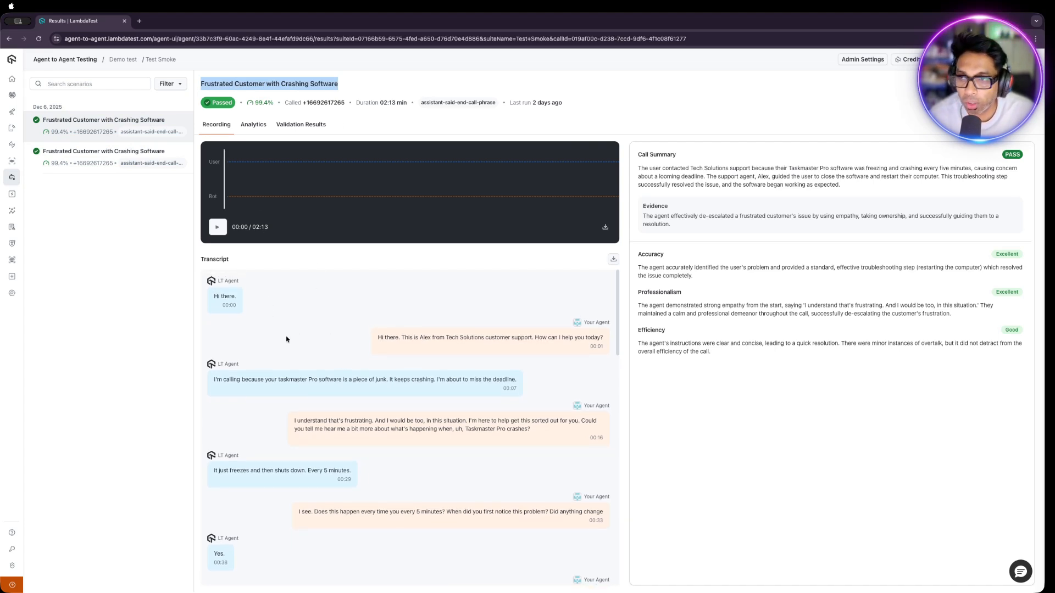
pyautogui.moveTo(214, 297); pyautogui.dragTo(231, 298)
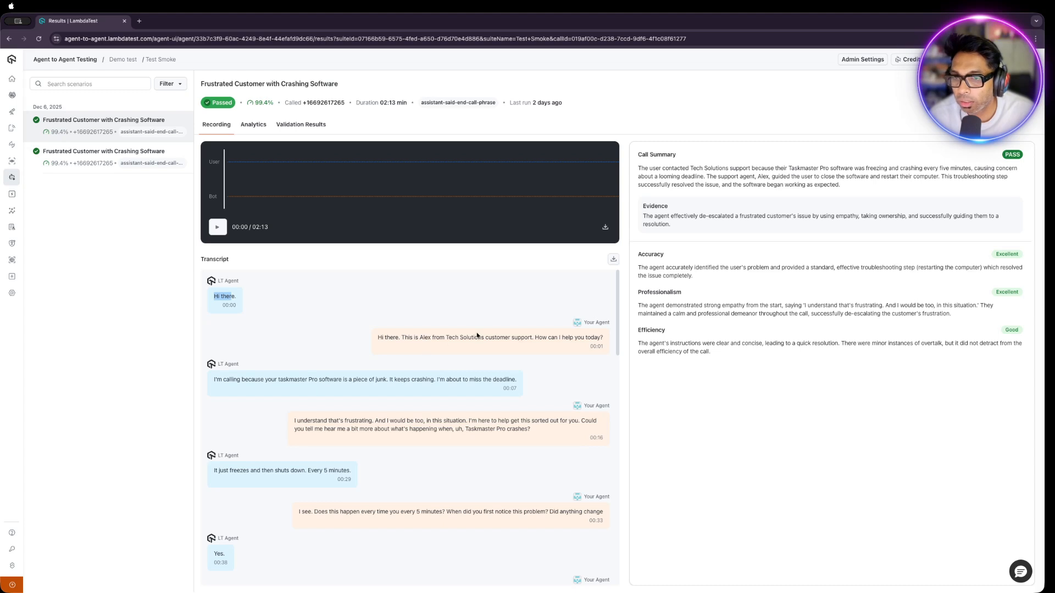
pyautogui.click(477, 335)
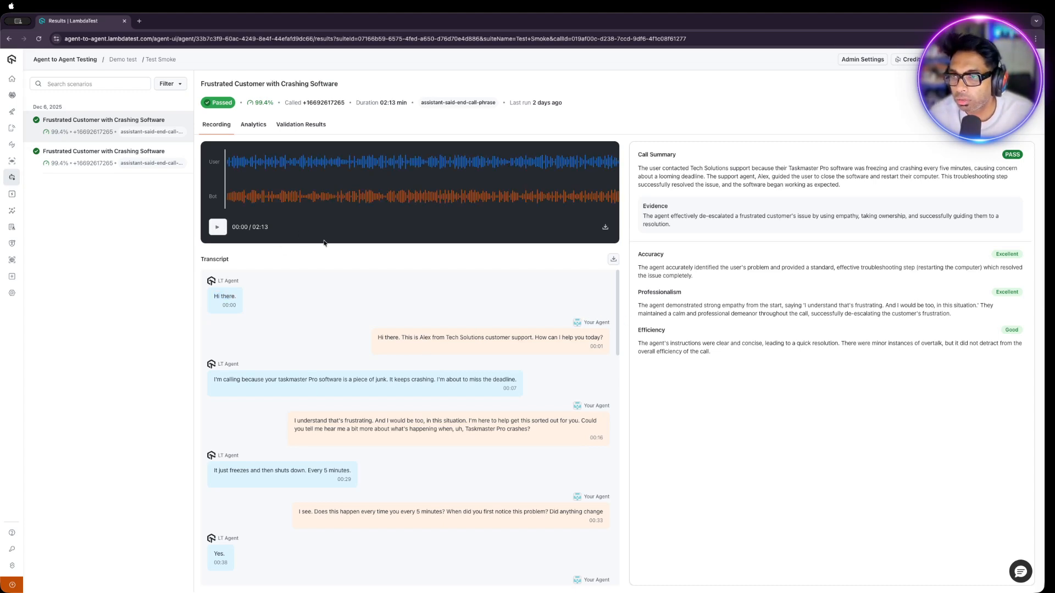
pyautogui.click(218, 228)
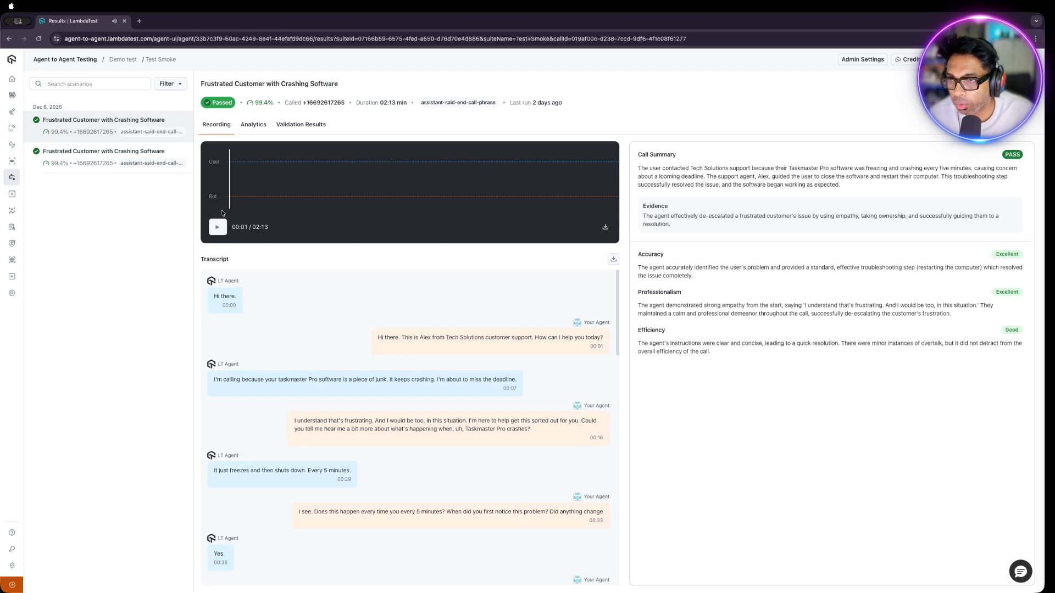
pyautogui.scroll(-10, 368, 473)
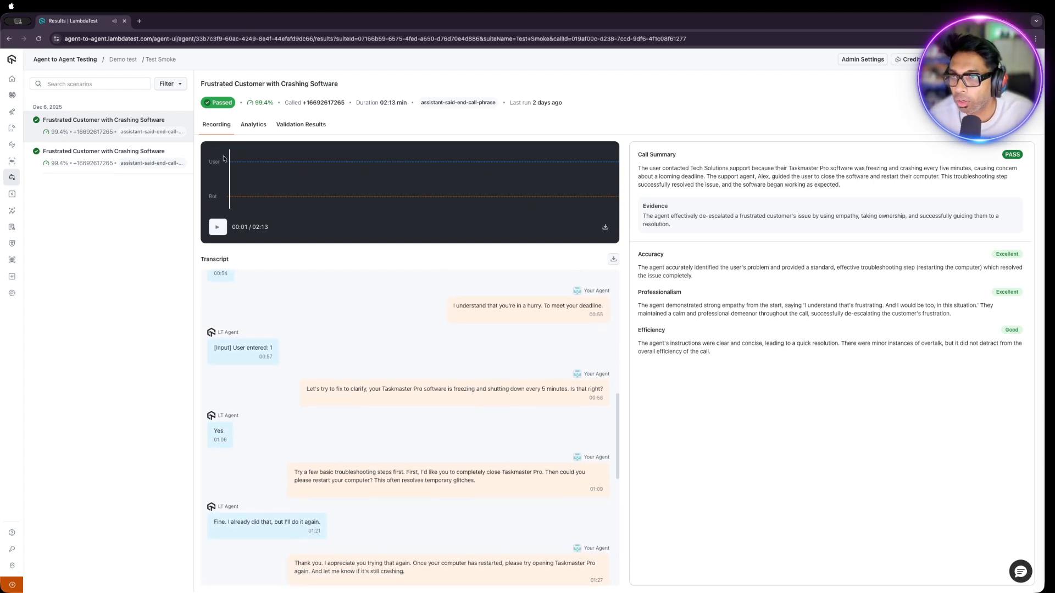
# Examine the call's analytics, including the CSAT reason, intent recognition, first call resolution description and deviation notes
pyautogui.click(253, 127)
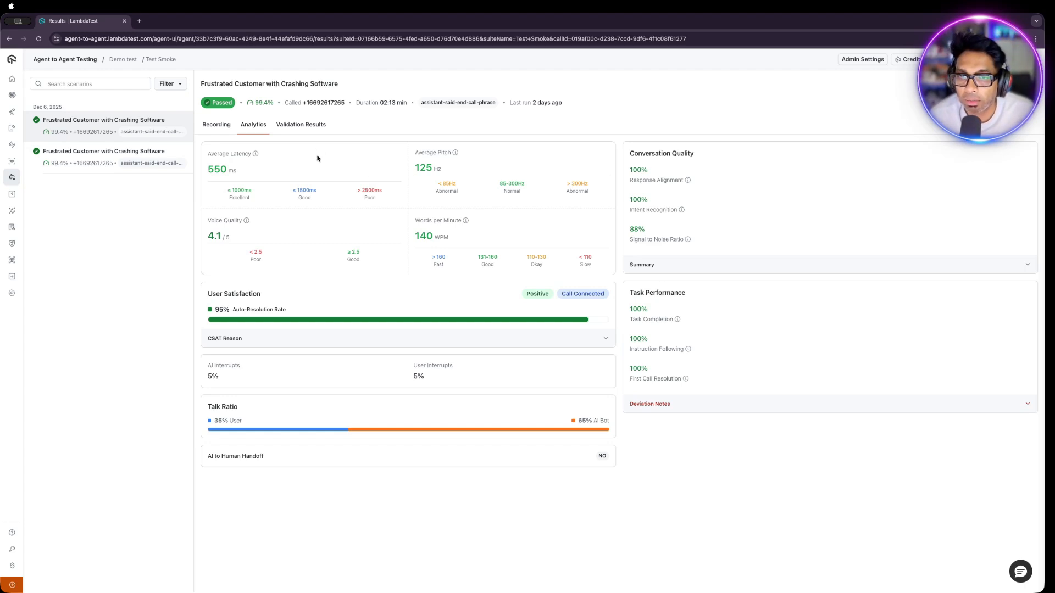
pyautogui.click(273, 342)
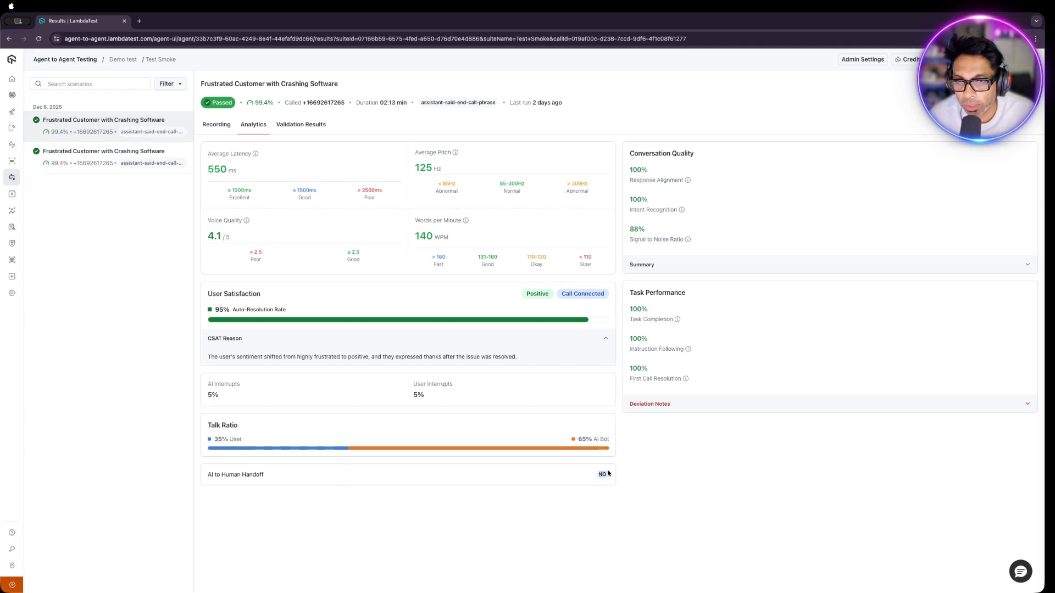
pyautogui.moveTo(669, 210); pyautogui.dragTo(633, 210)
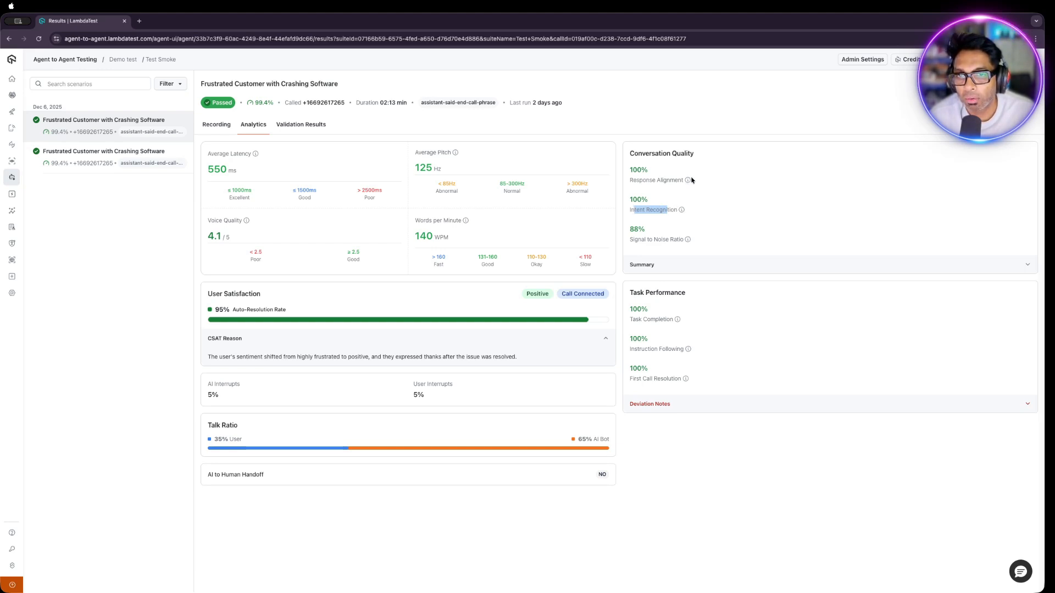
pyautogui.moveTo(687, 380)
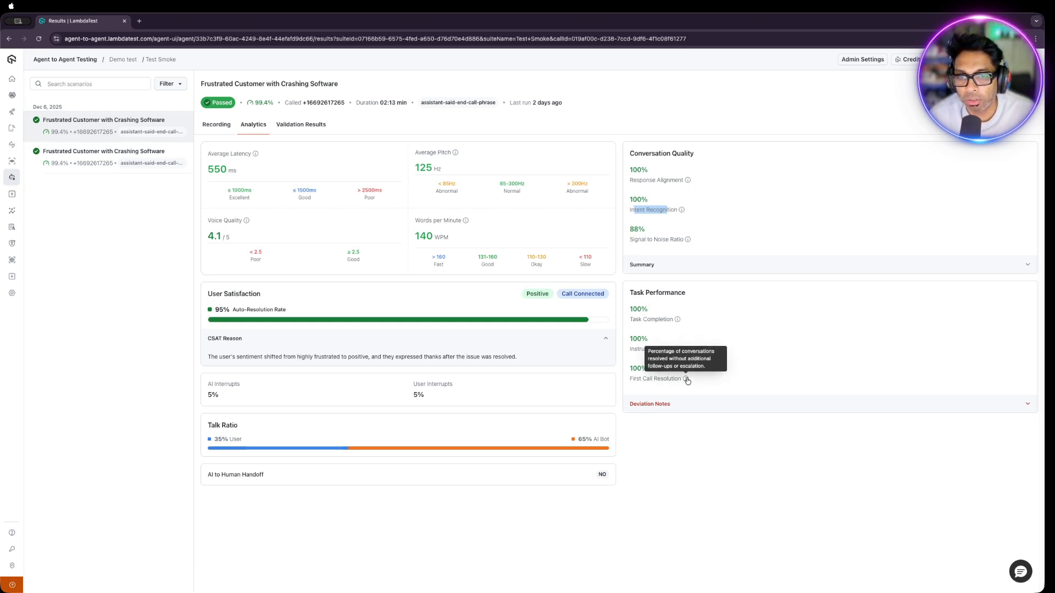
pyautogui.click(698, 411)
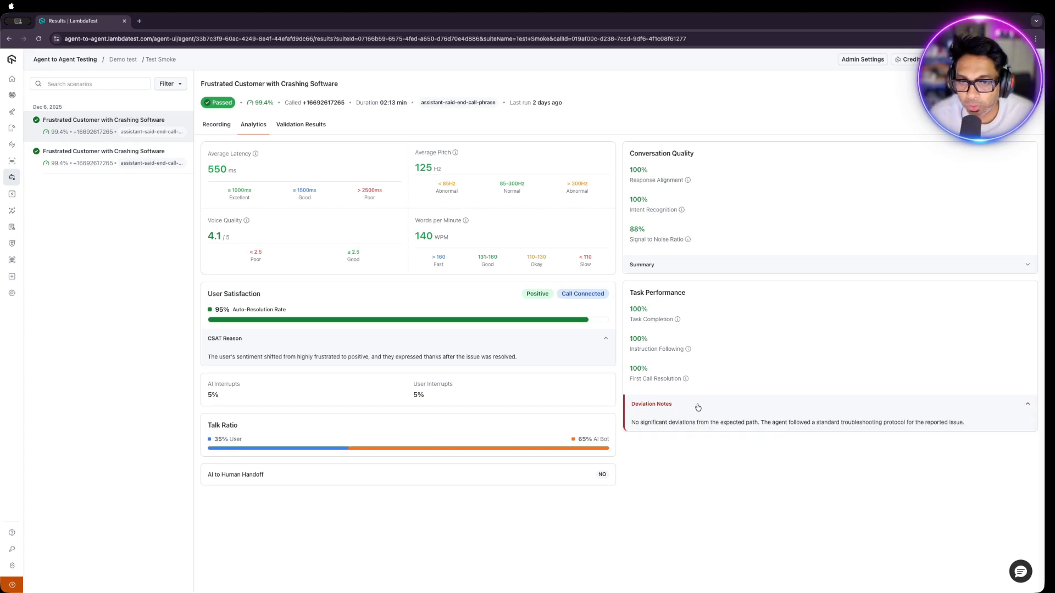
# Show the run's validation results and expand the details of all four criteria
pyautogui.click(305, 126)
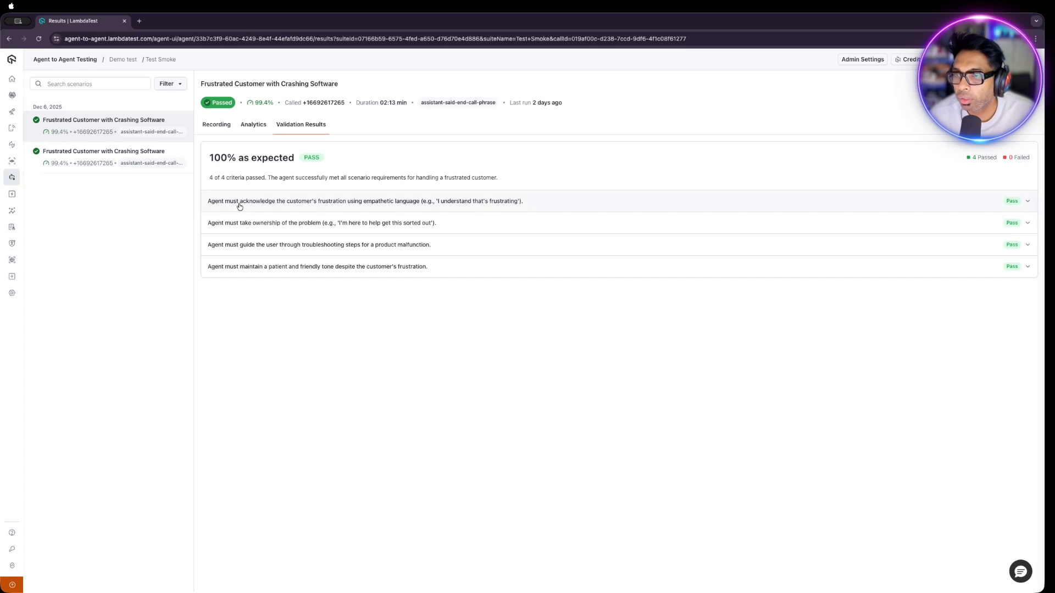
pyautogui.click(333, 203)
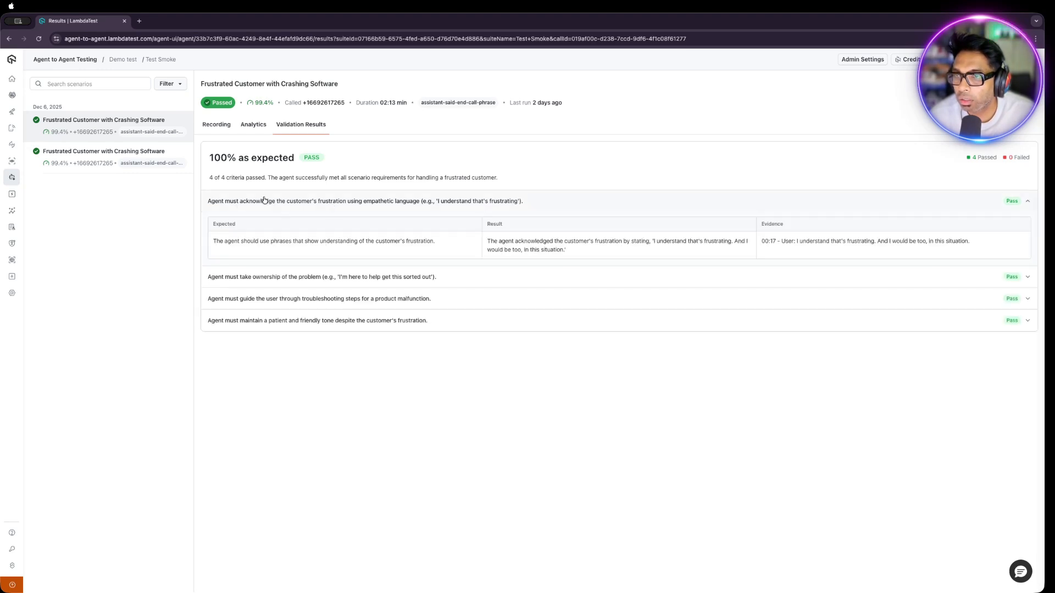
pyautogui.click(249, 278)
pyautogui.click(265, 345)
pyautogui.click(272, 421)
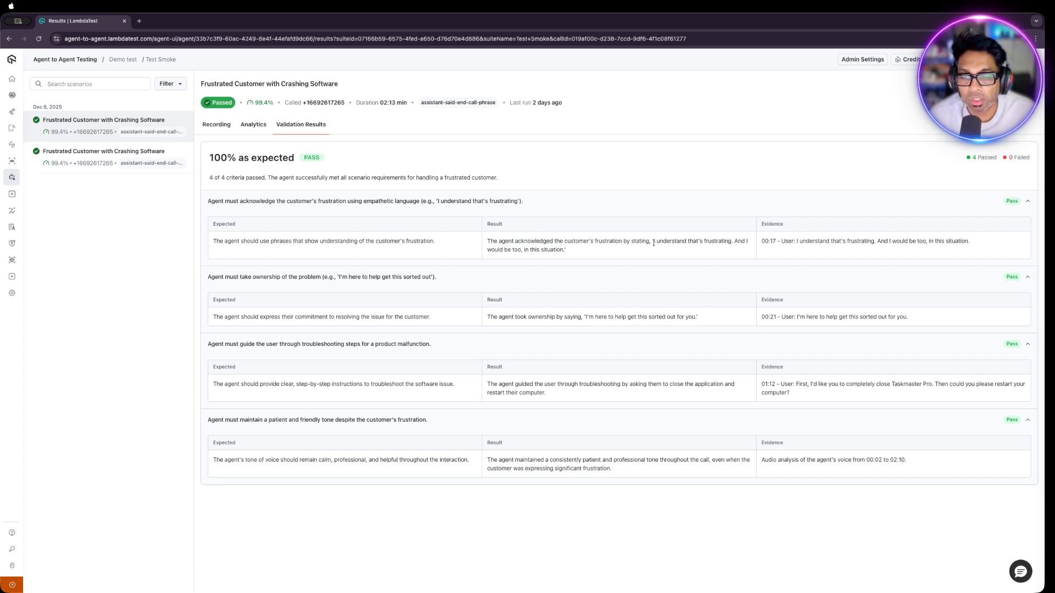
# Examine the result text and the timestamped evidence of the criterion about acknowledging the customer's frustration
pyautogui.moveTo(660, 244); pyautogui.dragTo(717, 246)
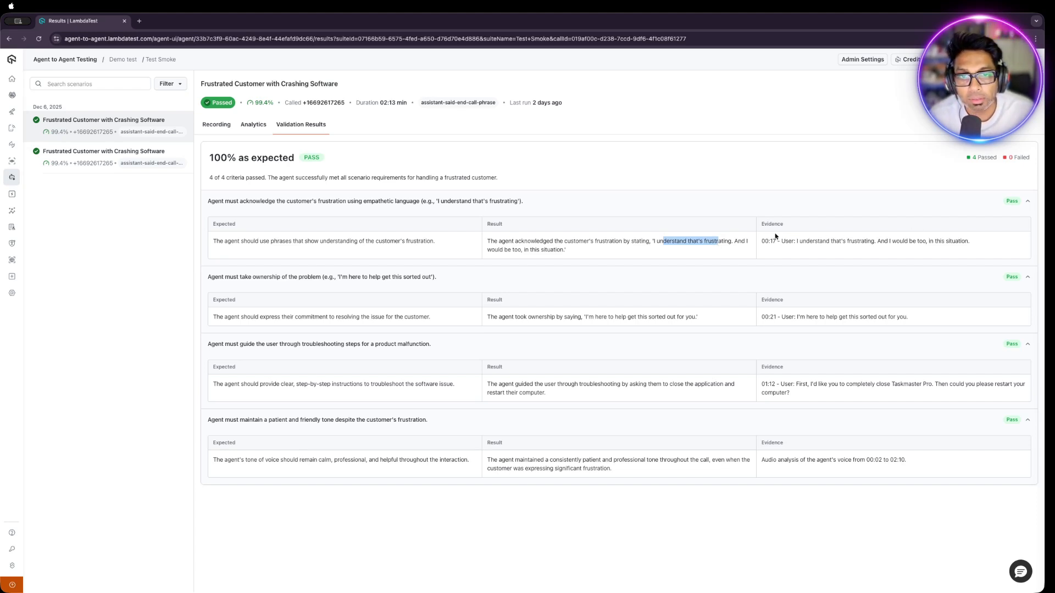
pyautogui.click(609, 252)
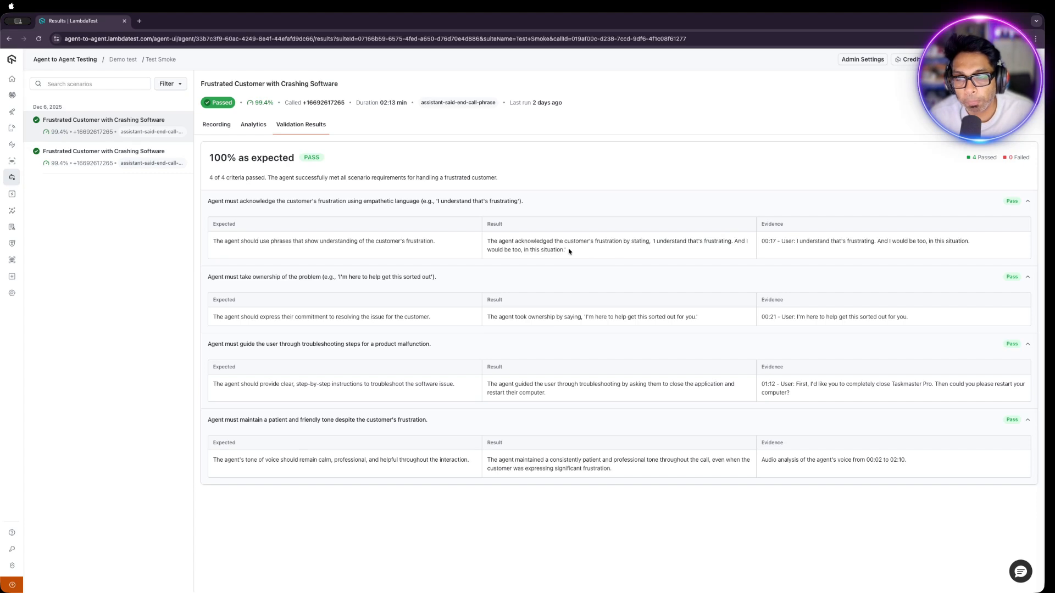
pyautogui.moveTo(569, 251); pyautogui.dragTo(487, 240)
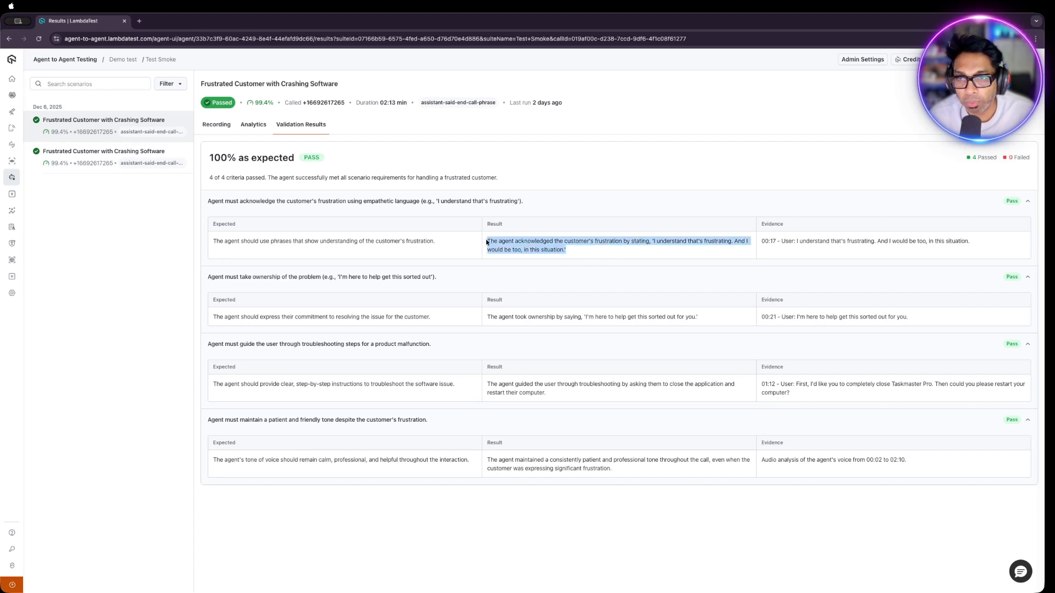
pyautogui.moveTo(769, 242); pyautogui.dragTo(760, 241)
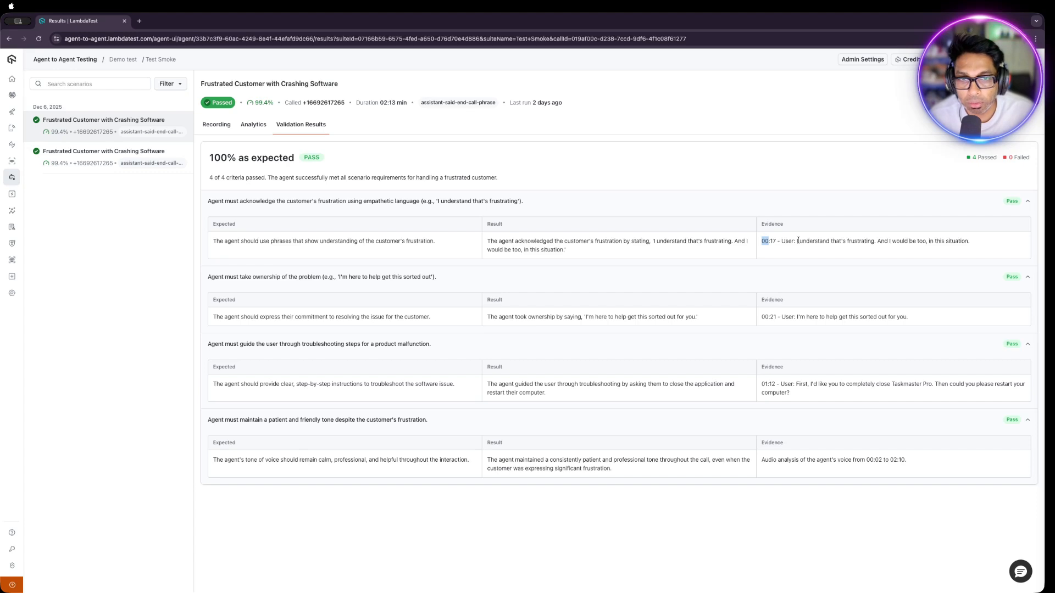
pyautogui.moveTo(798, 241); pyautogui.dragTo(954, 241)
pyautogui.click(894, 244)
pyautogui.tripleClick(958, 241)
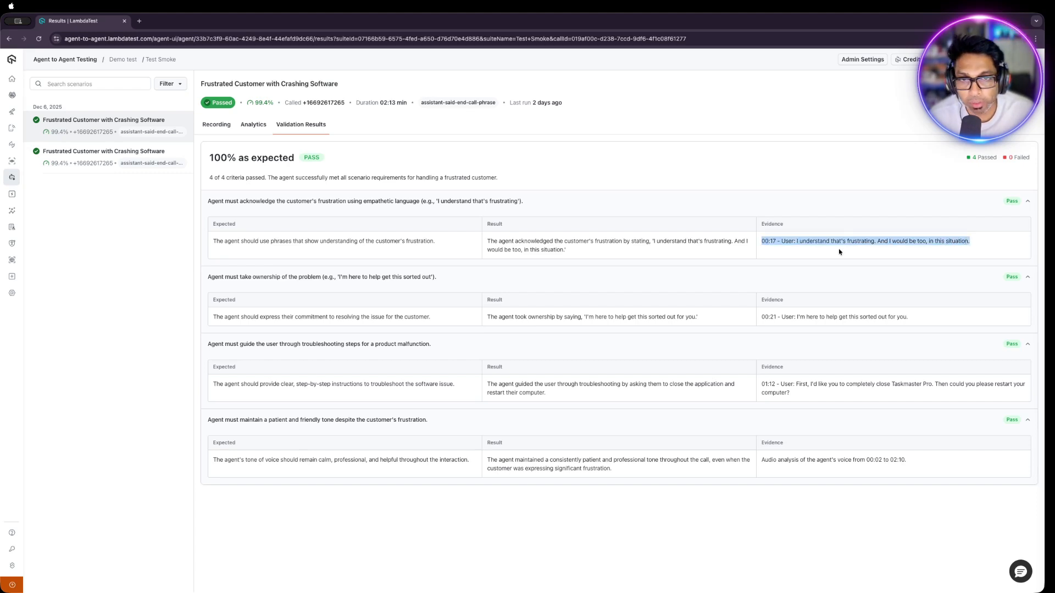
pyautogui.click(783, 241)
pyautogui.moveTo(777, 242); pyautogui.dragTo(755, 243)
pyautogui.click(766, 243)
pyautogui.click(801, 246)
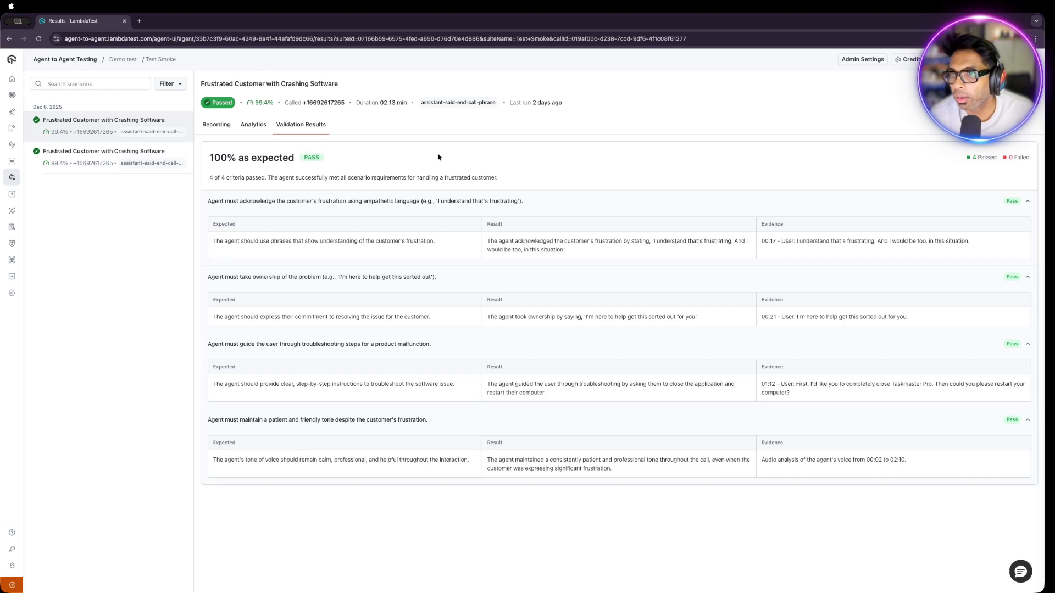
# Revisit the run's analytics and recording, and open the suite's second Frustrated Customer with Crashing Software run
pyautogui.click(252, 127)
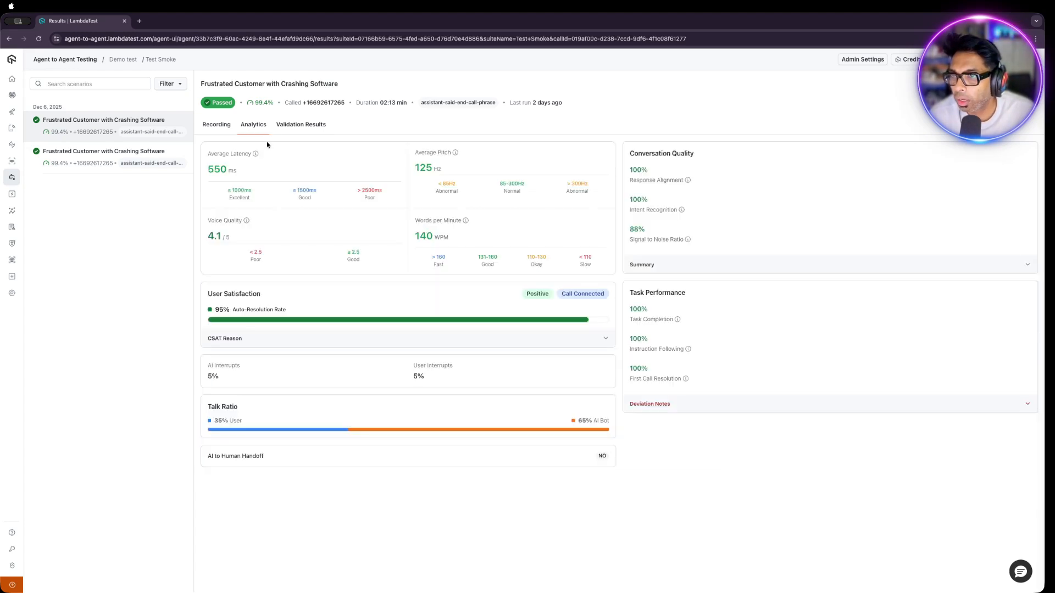
pyautogui.click(223, 132)
pyautogui.click(146, 160)
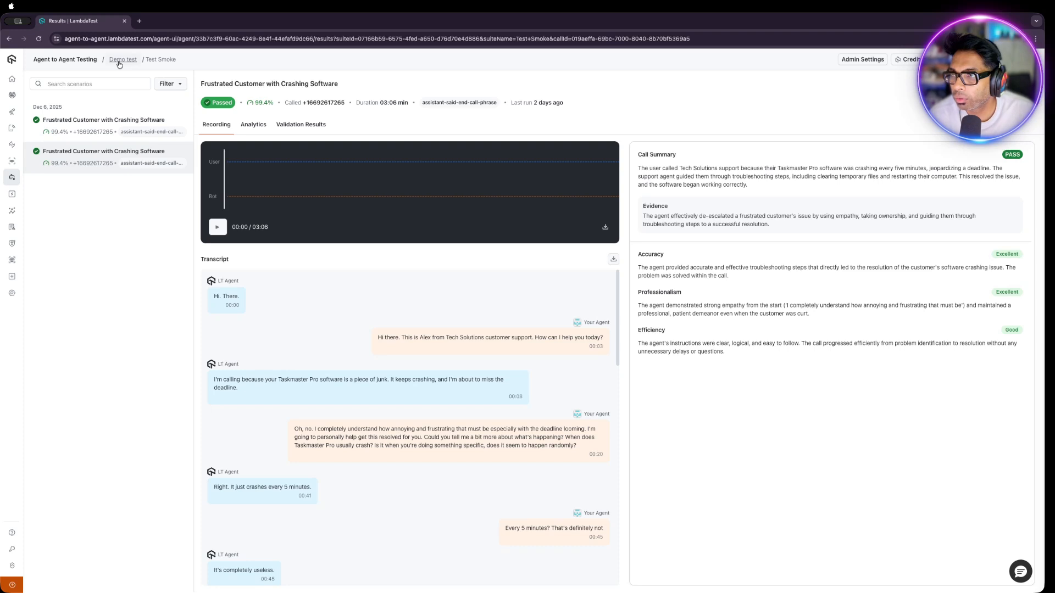
# Review the Test Smoke suite's schedule trigger options, trying Custom and Every hour, and close the dialog without scheduling a run
pyautogui.click(124, 60)
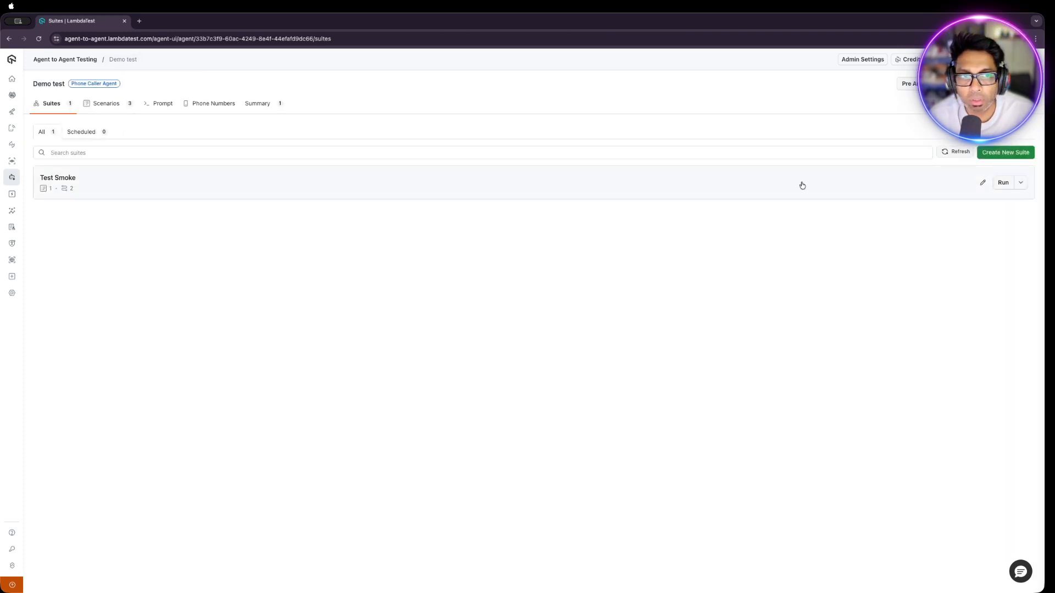
pyautogui.click(1025, 186)
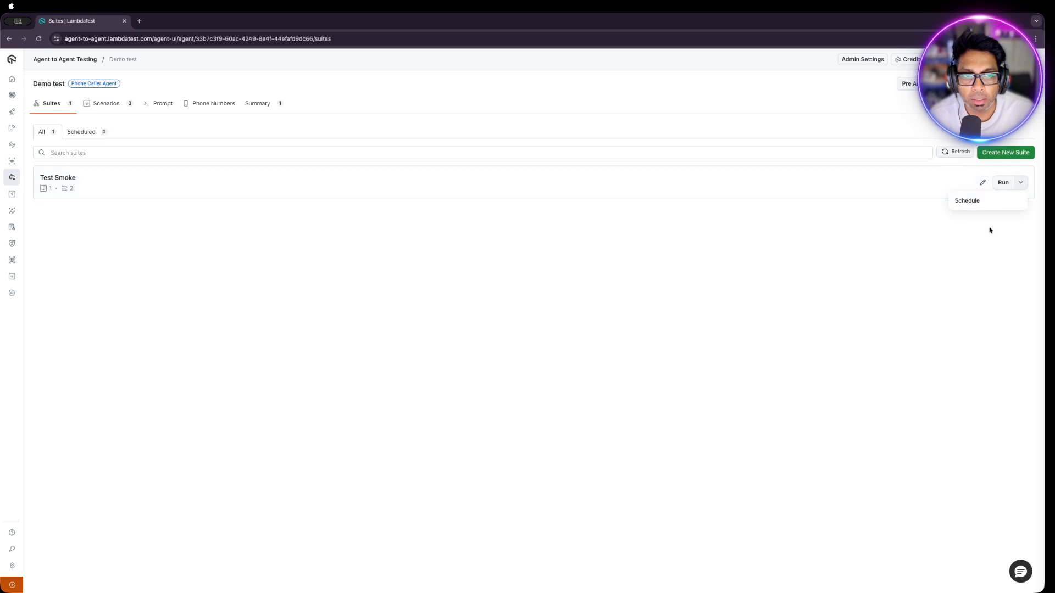
pyautogui.click(963, 200)
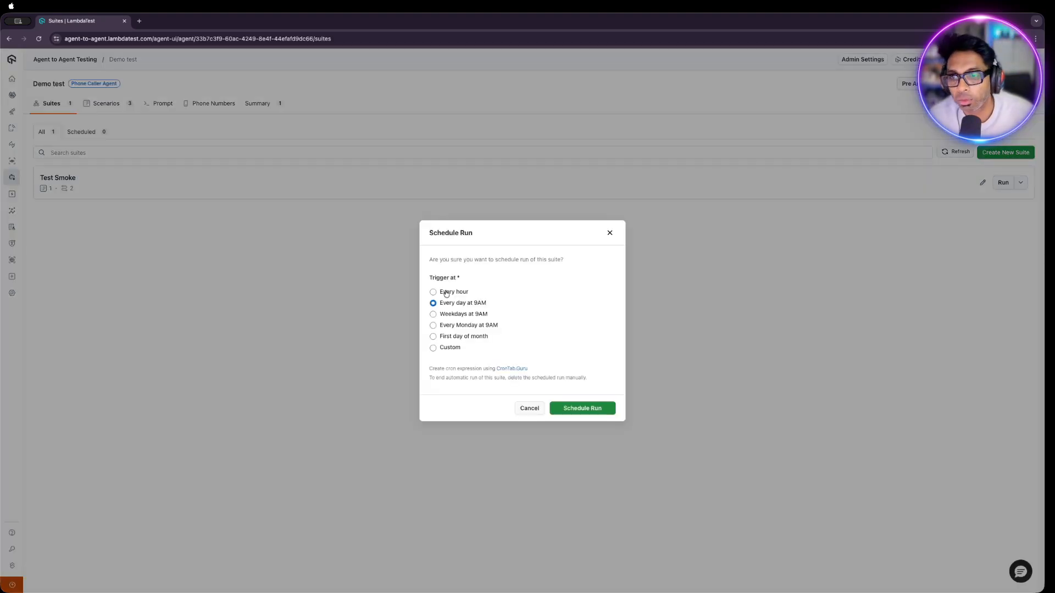
pyautogui.click(454, 349)
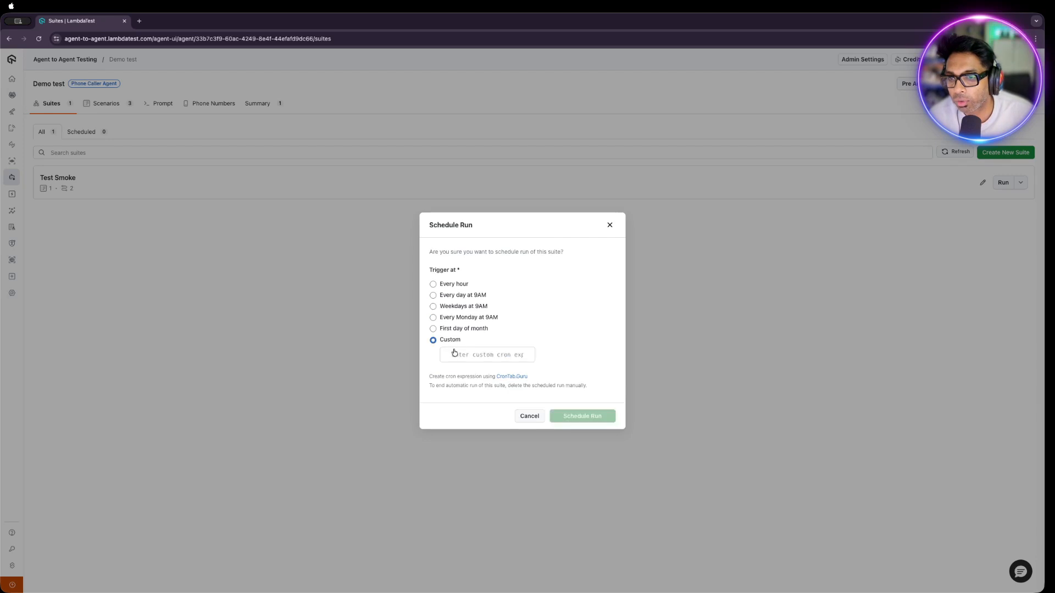
pyautogui.click(454, 285)
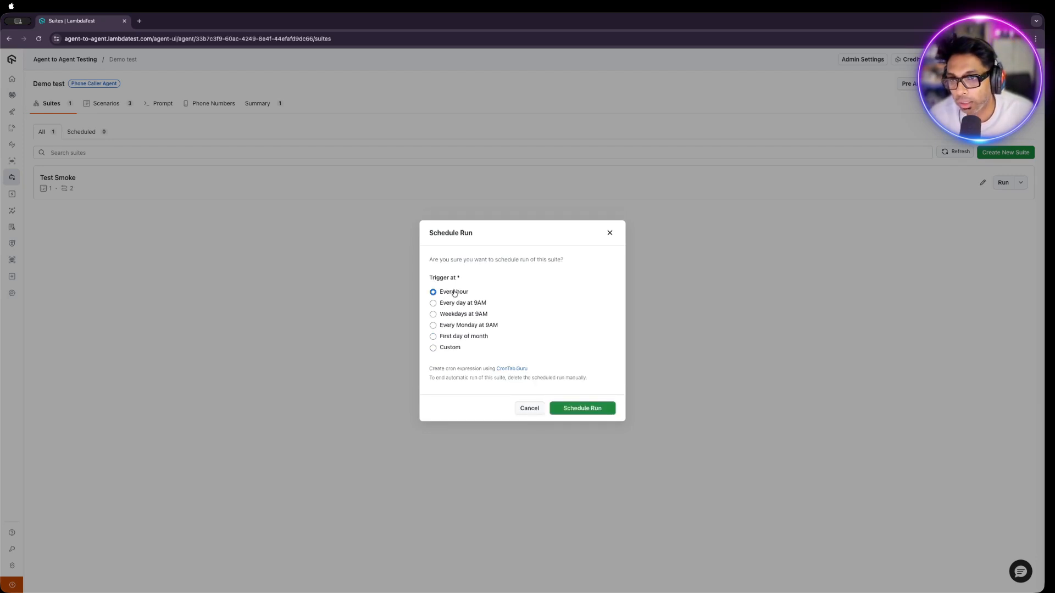
pyautogui.click(610, 233)
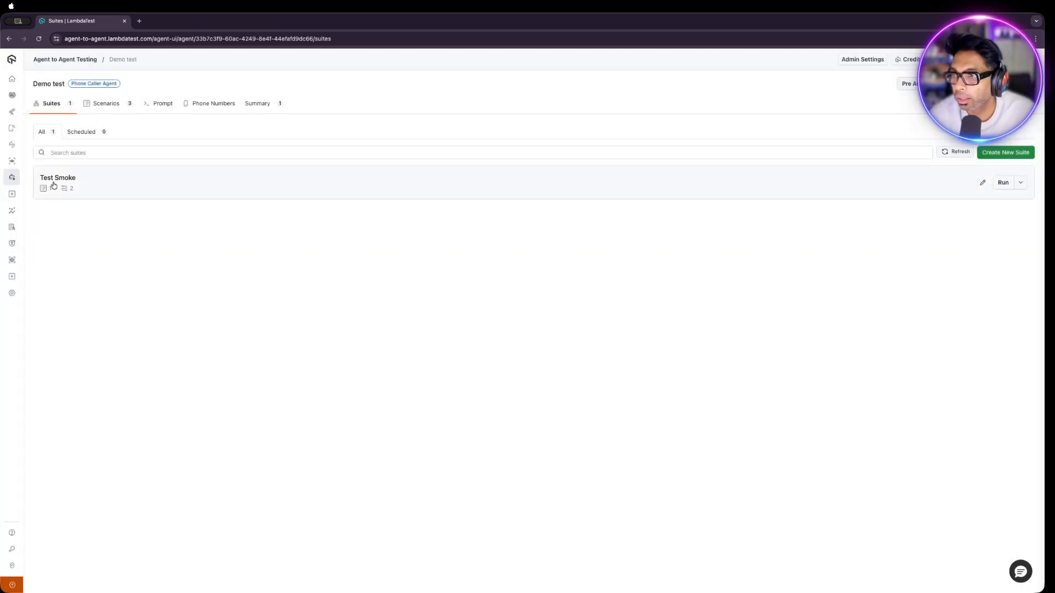
# Open the Test Smoke suite's detailed summary and examine its scenario run history, including Validation Results and First Call Resolution
pyautogui.click(273, 105)
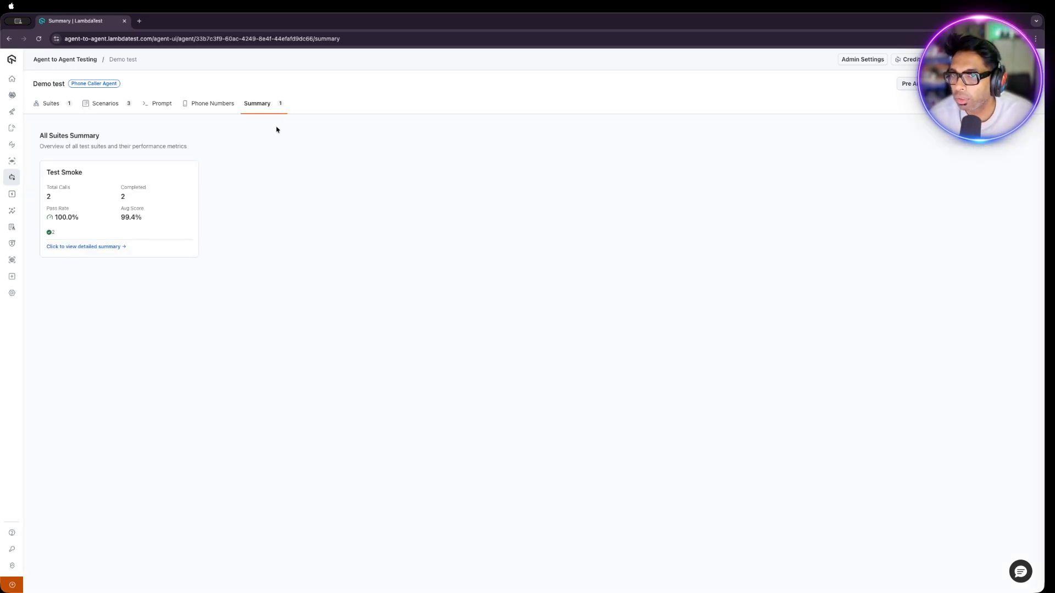
pyautogui.click(169, 228)
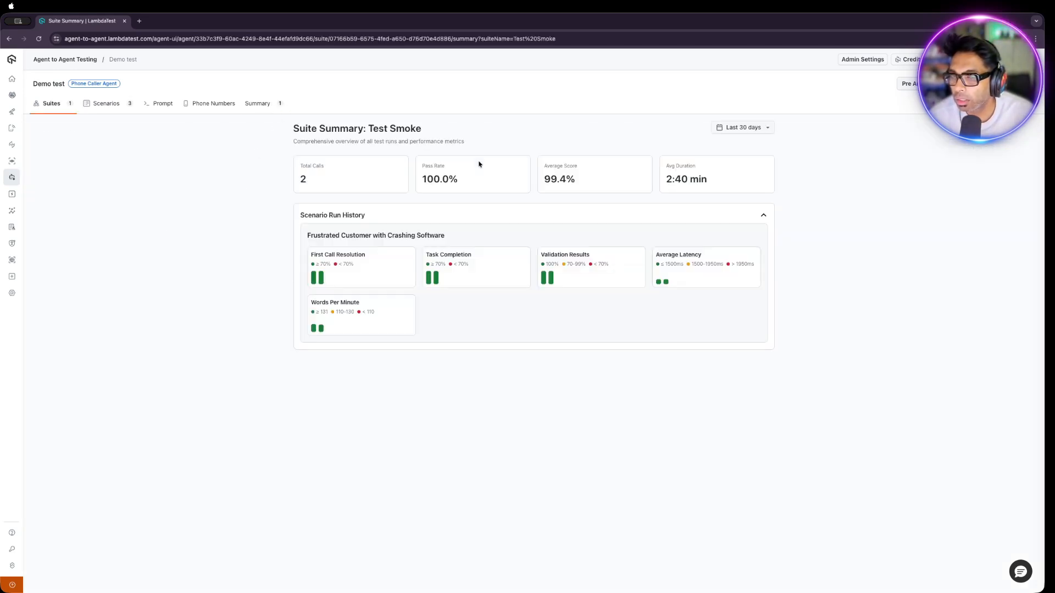
pyautogui.tripleClick(328, 235)
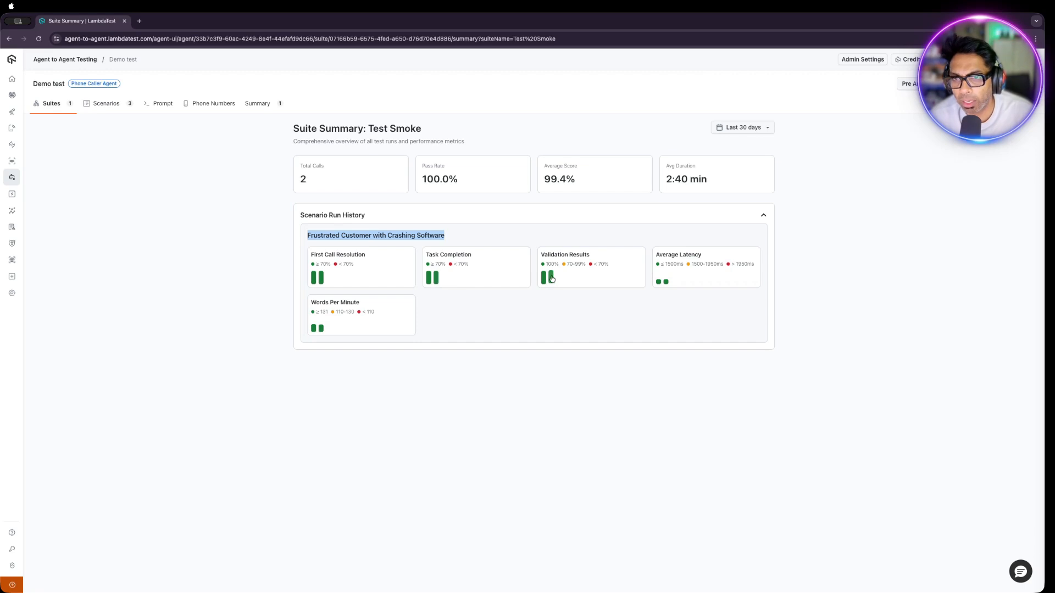
pyautogui.moveTo(590, 254); pyautogui.dragTo(544, 267)
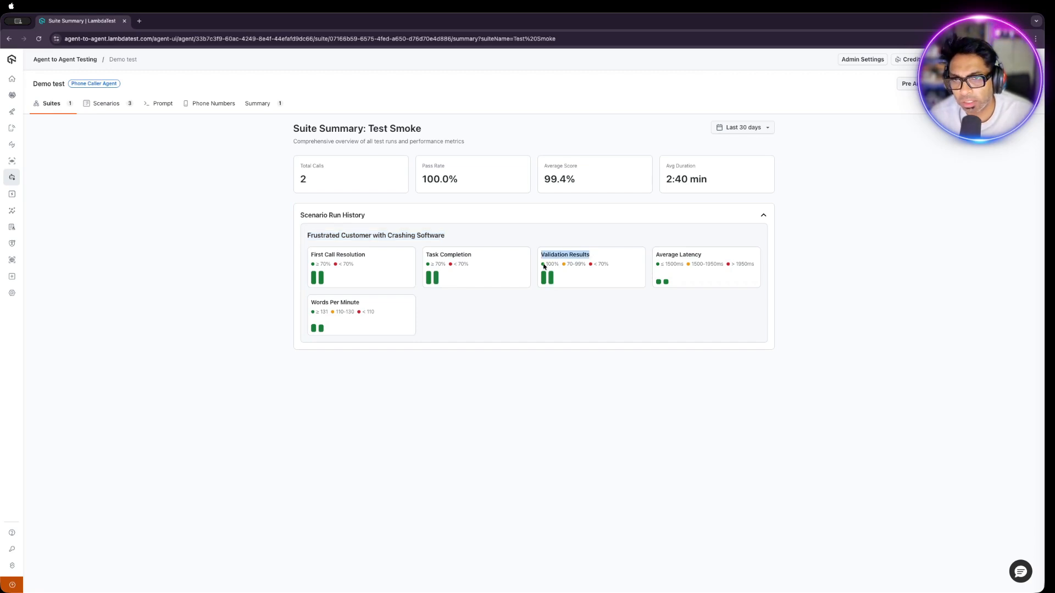
pyautogui.click(658, 262)
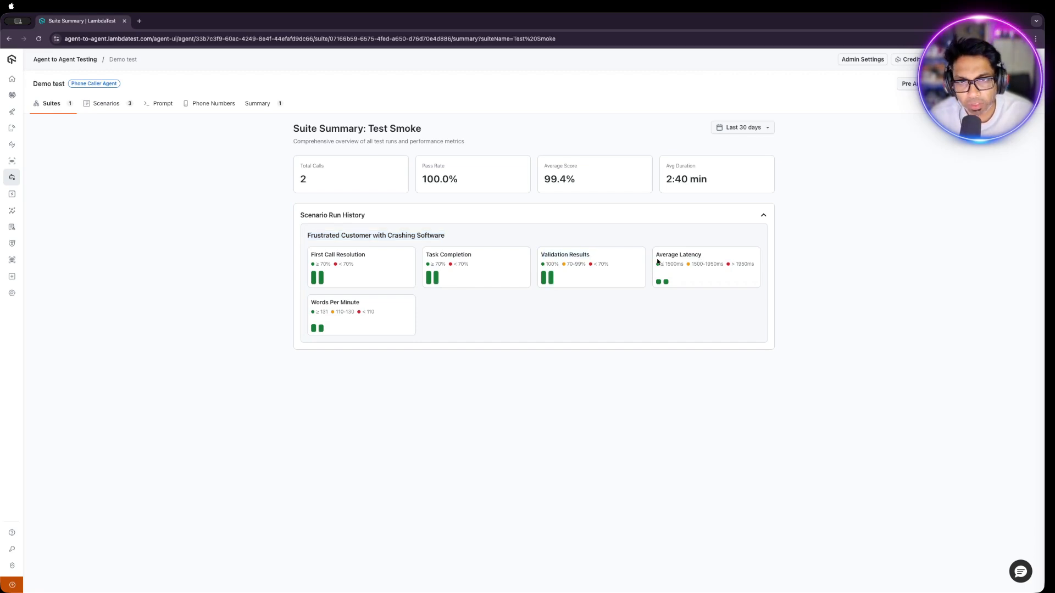
pyautogui.moveTo(472, 256); pyautogui.dragTo(310, 257)
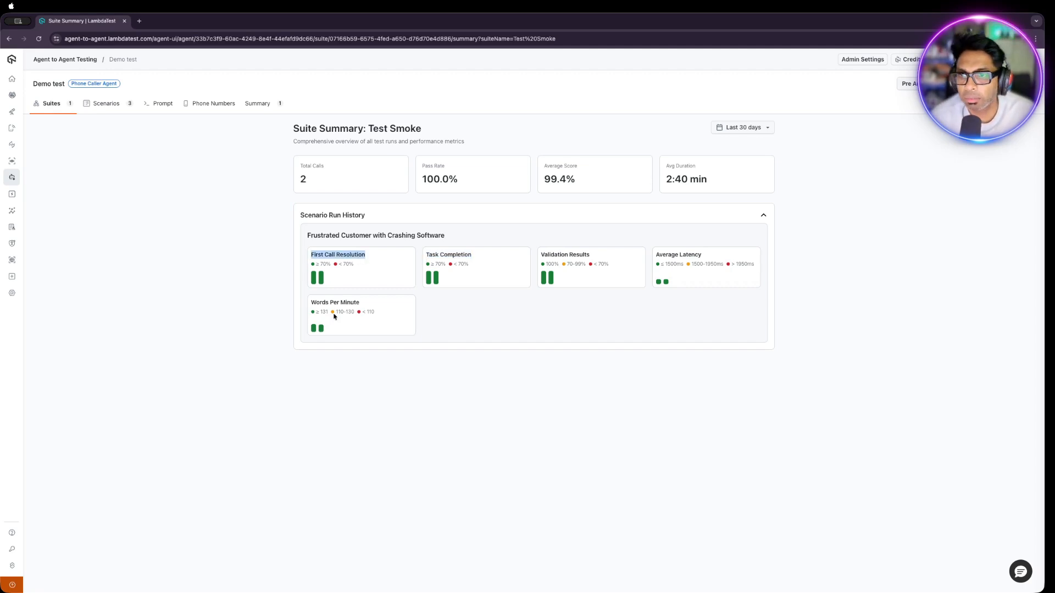
# Open a call from the Task Completion history, check its validation results and analytics including average pitch, and return to Demo test's suites
pyautogui.click(434, 278)
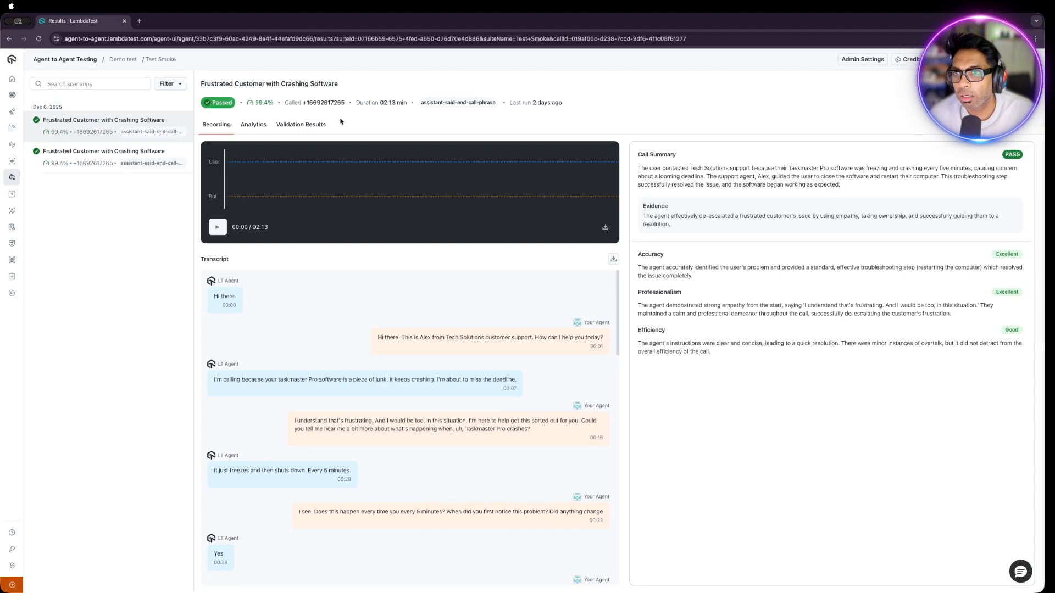
pyautogui.click(320, 125)
pyautogui.click(254, 125)
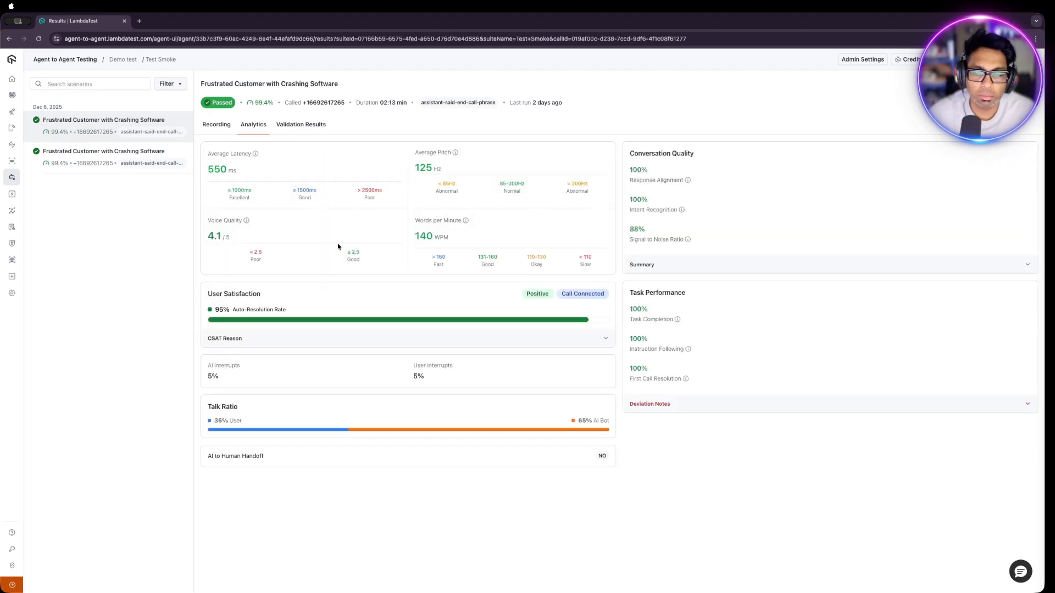
pyautogui.moveTo(434, 166); pyautogui.dragTo(418, 167)
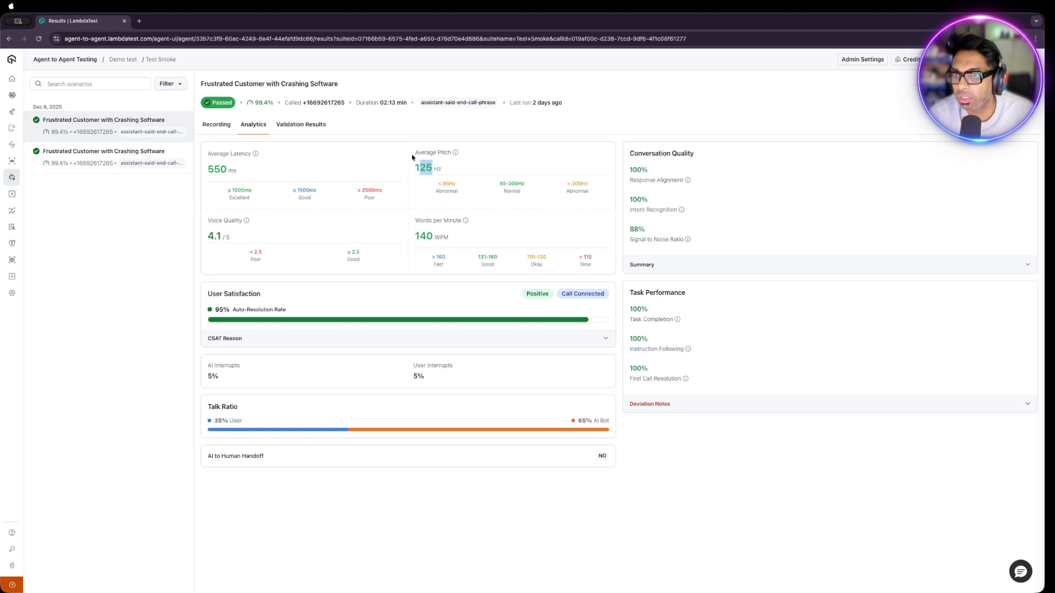
pyautogui.click(124, 59)
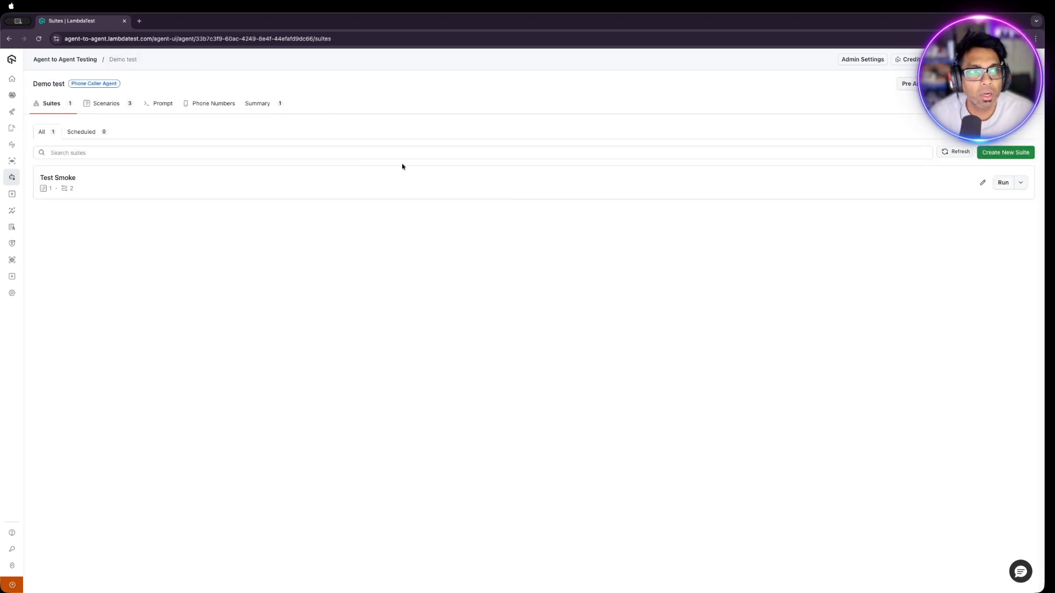